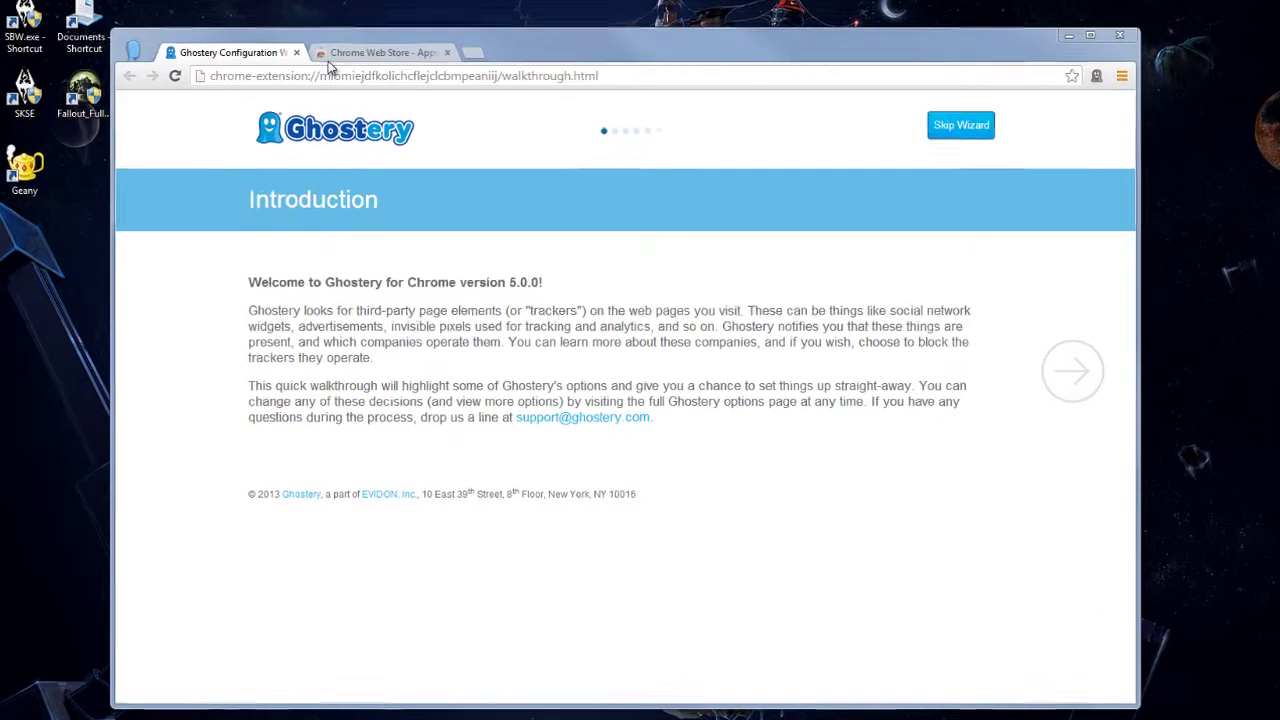
Search the Web Store for 'ghostery' to confirm it's installed, then return to the Ghostery Configuration tab
left_click(367, 121)
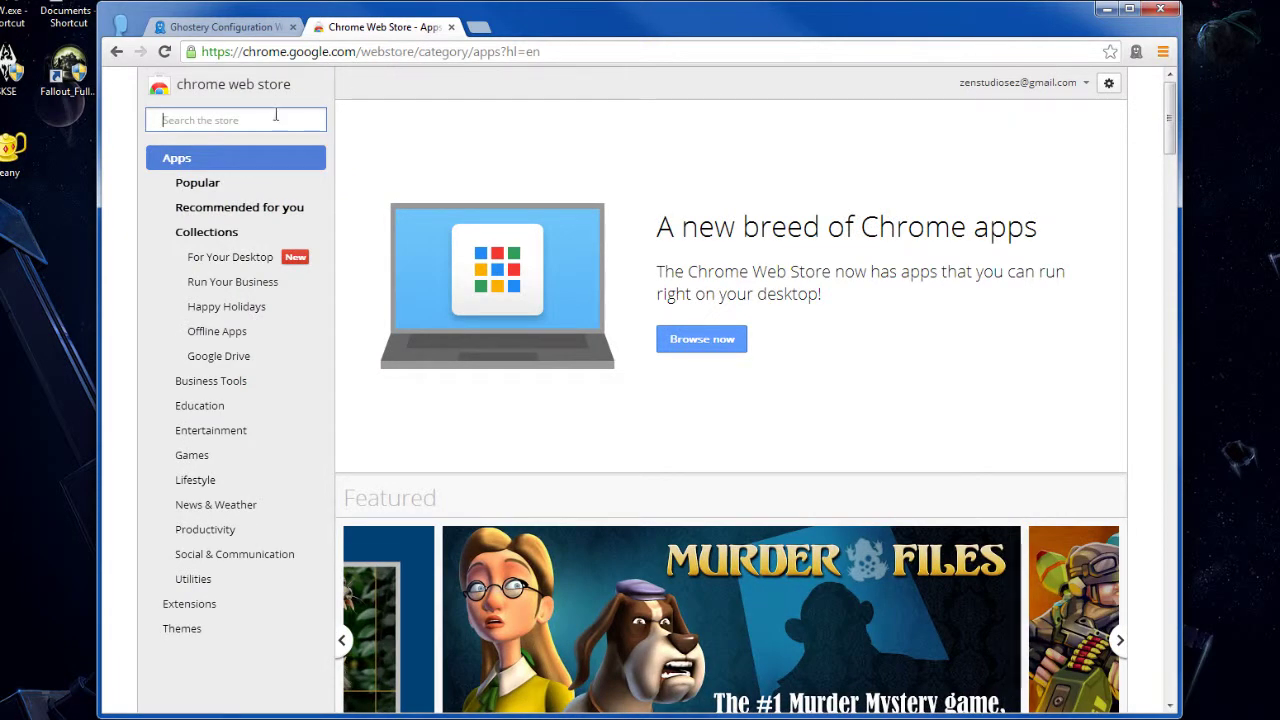
type("gh")
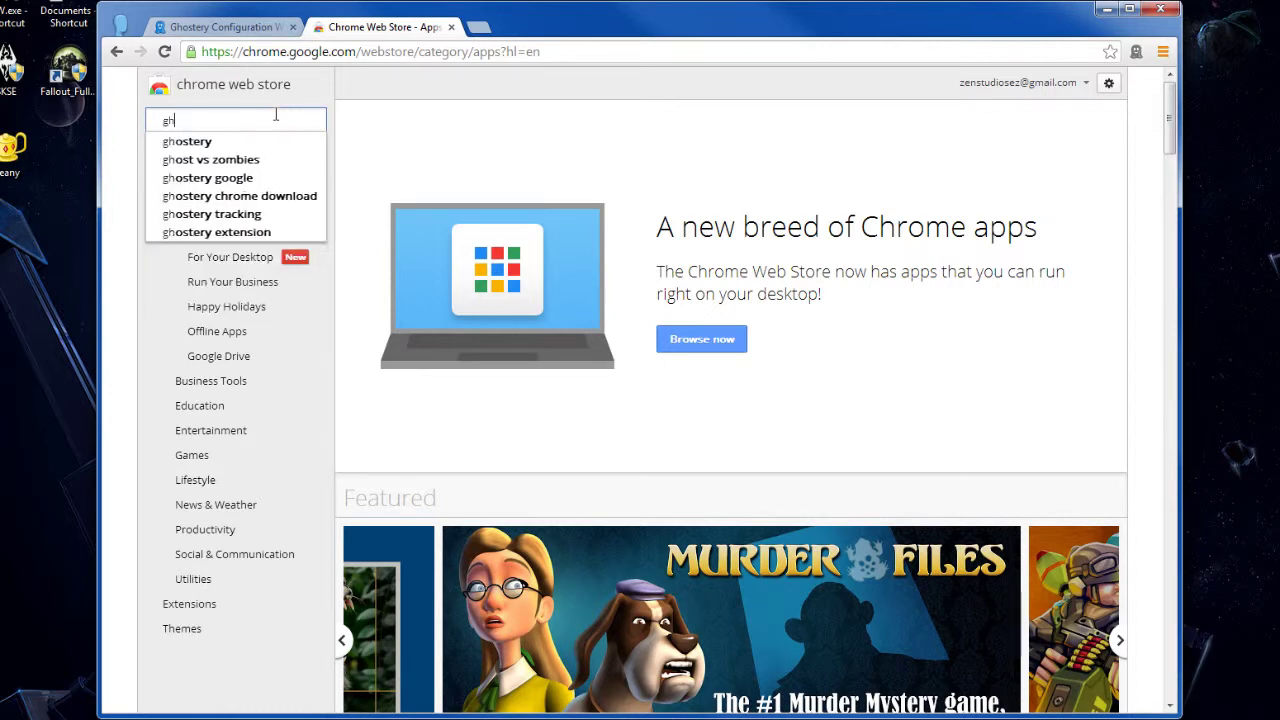
type("ostery")
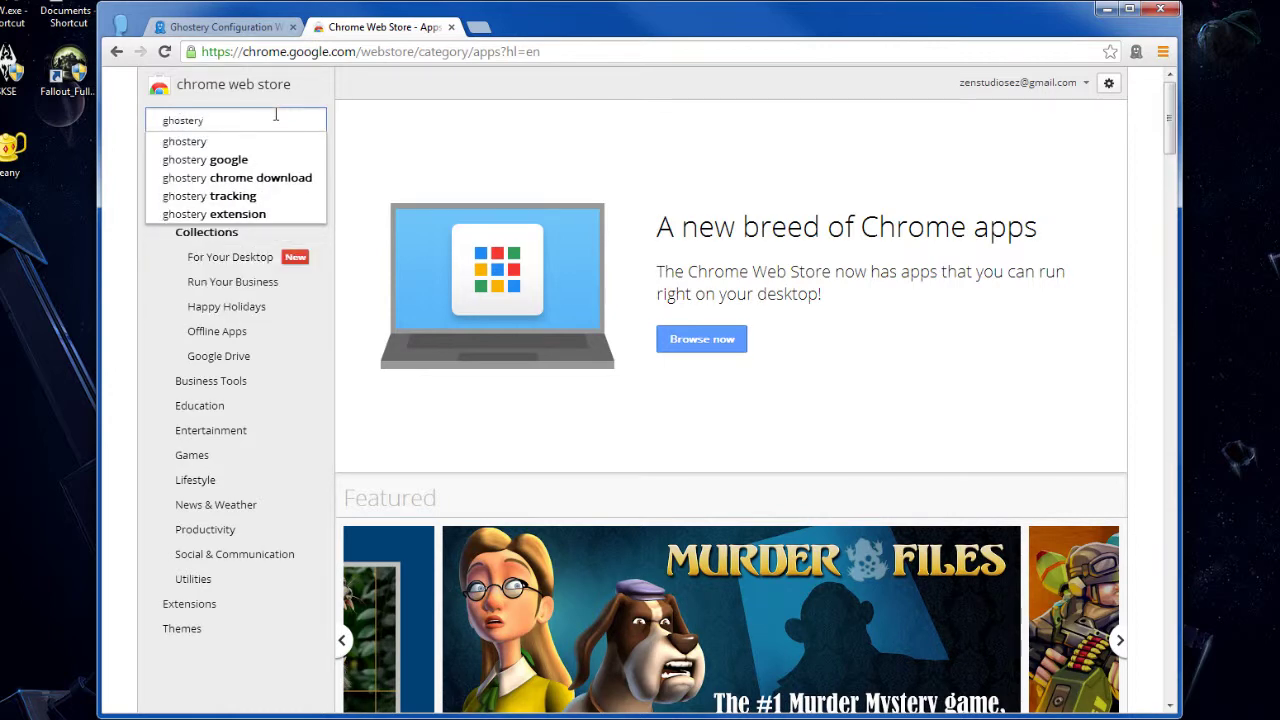
key("Return")
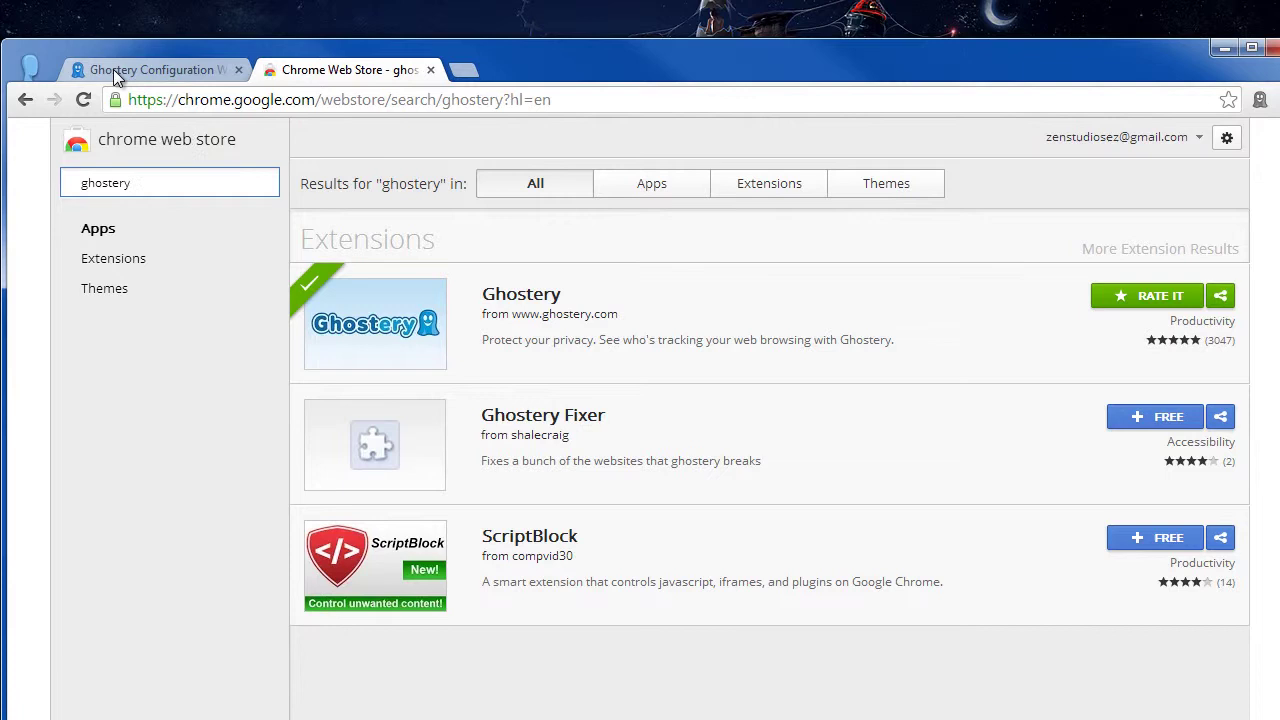
left_click_drag(152, 40, 345, 40)
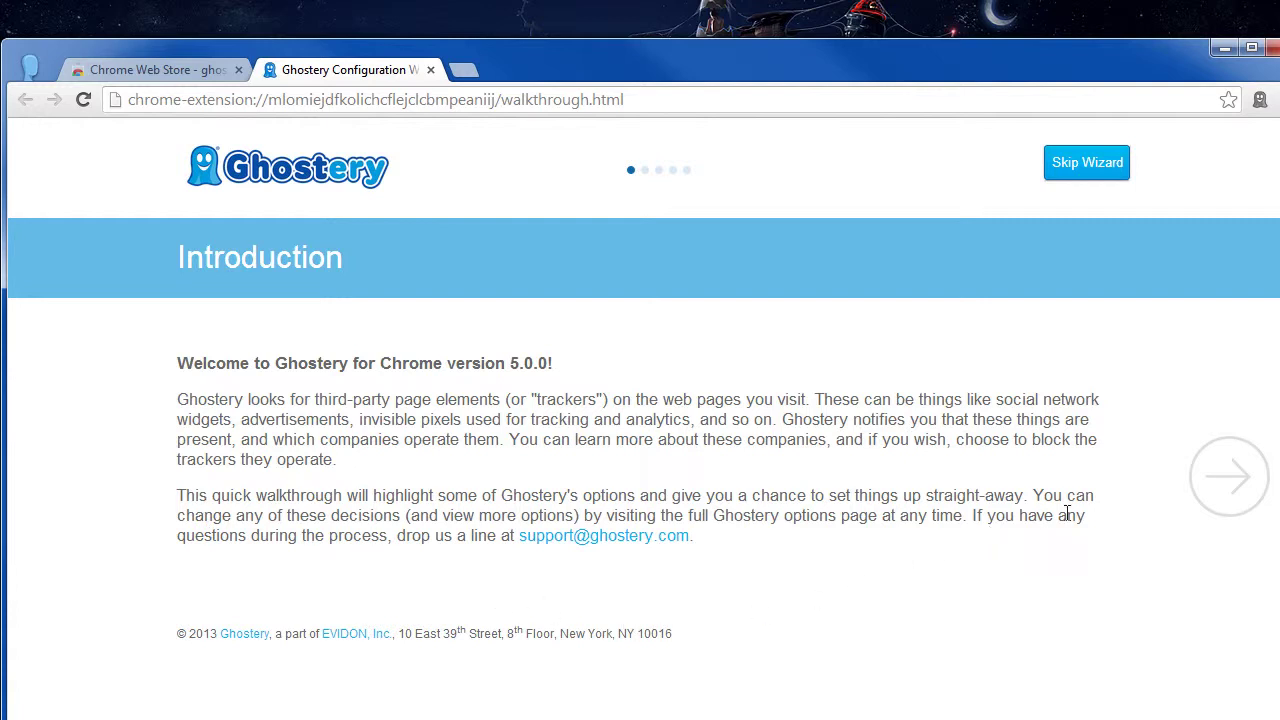
On Ghostery's Sharing step, enable GhostRank and Tracker Library Auto-Update, then continue to Notification
left_click(1211, 487)
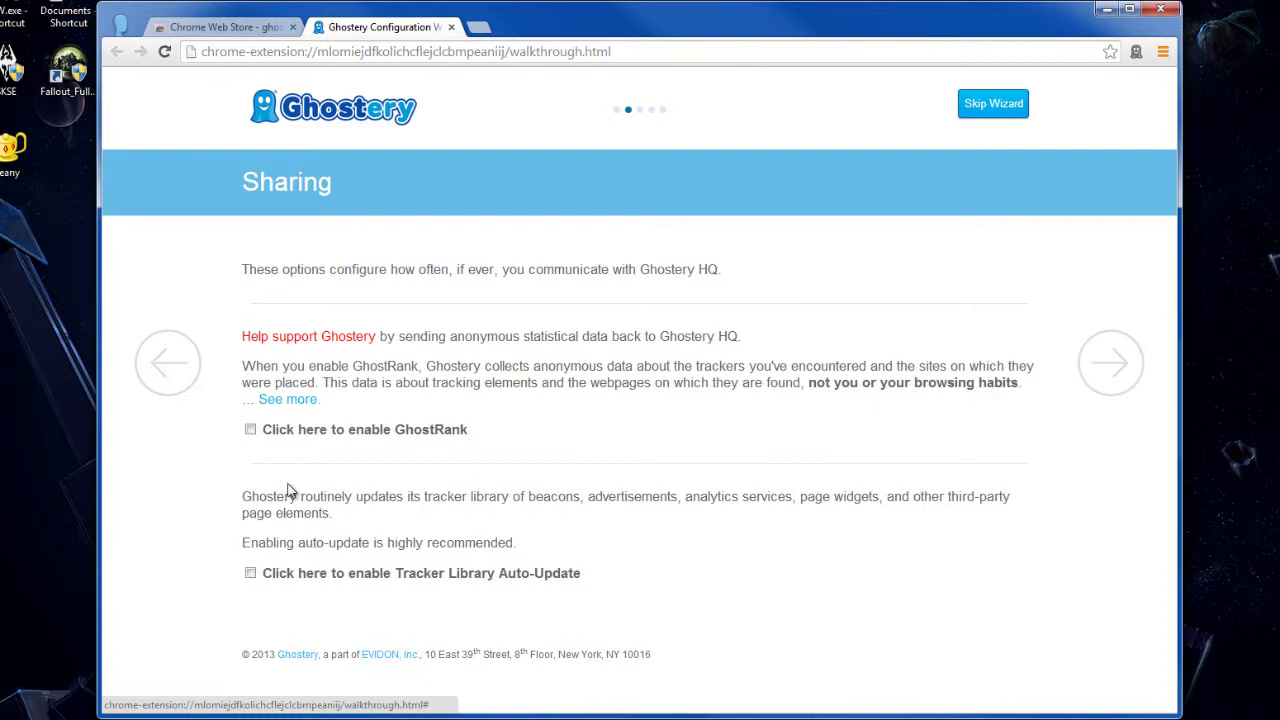
left_click(250, 429)
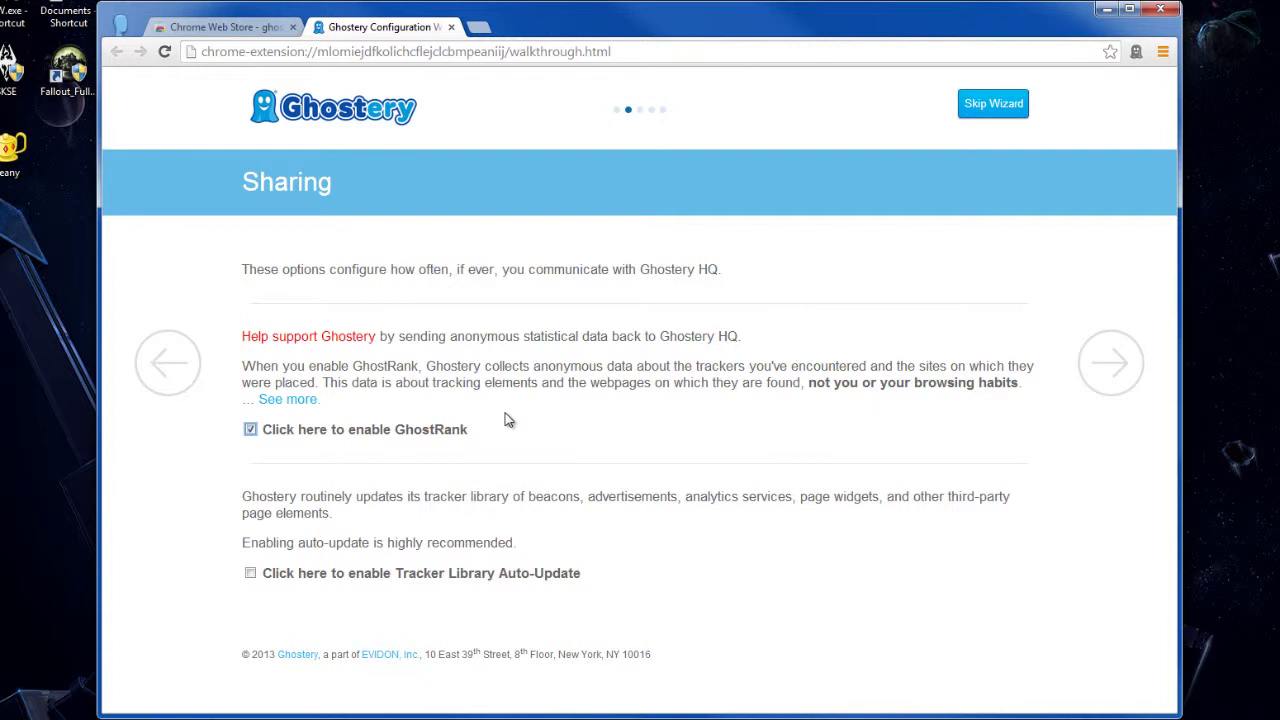
left_click(251, 576)
left_click(1107, 380)
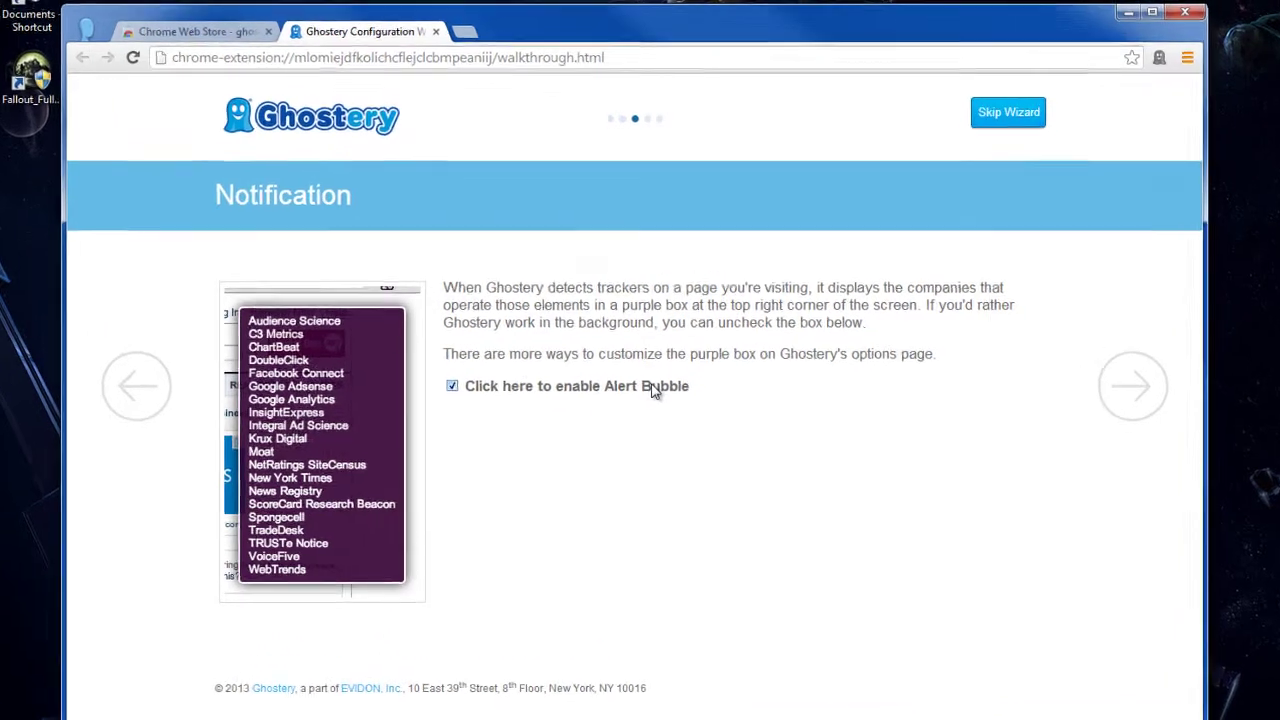
Visit Facebook and Yahoo in a new tab to see Ghostery's tracker alerts
left_click(427, 45)
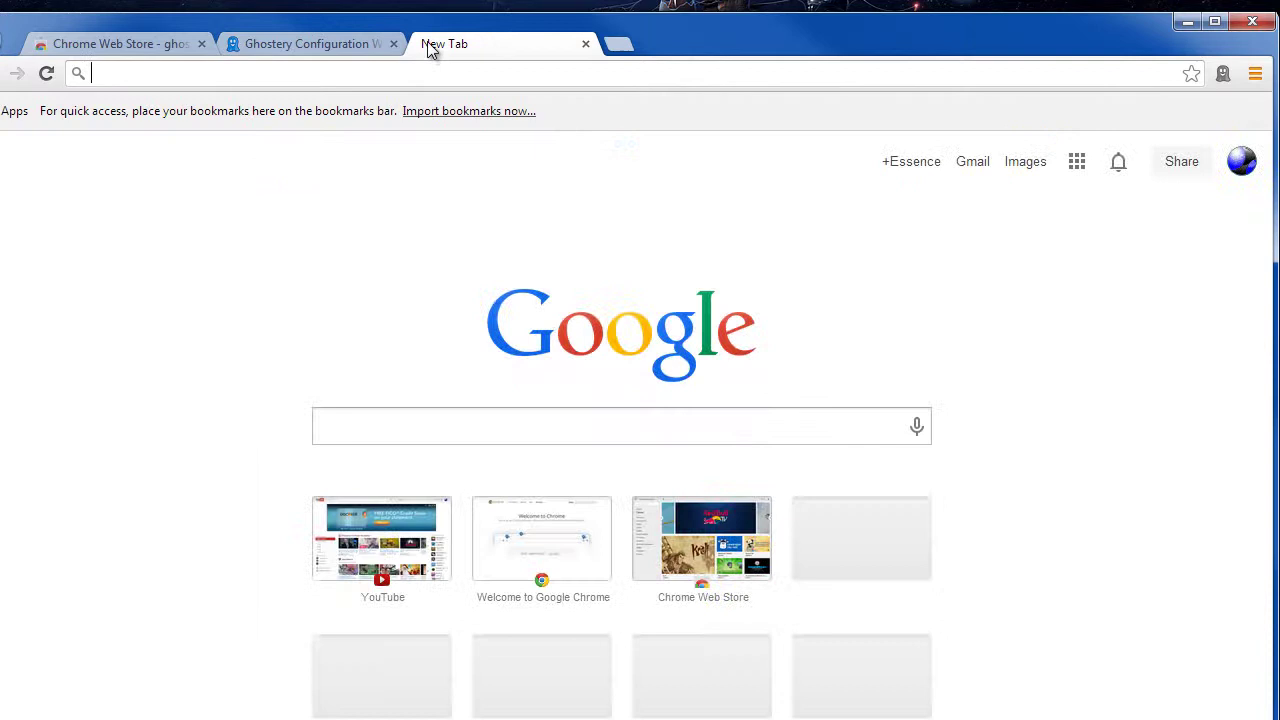
type("facebook.")
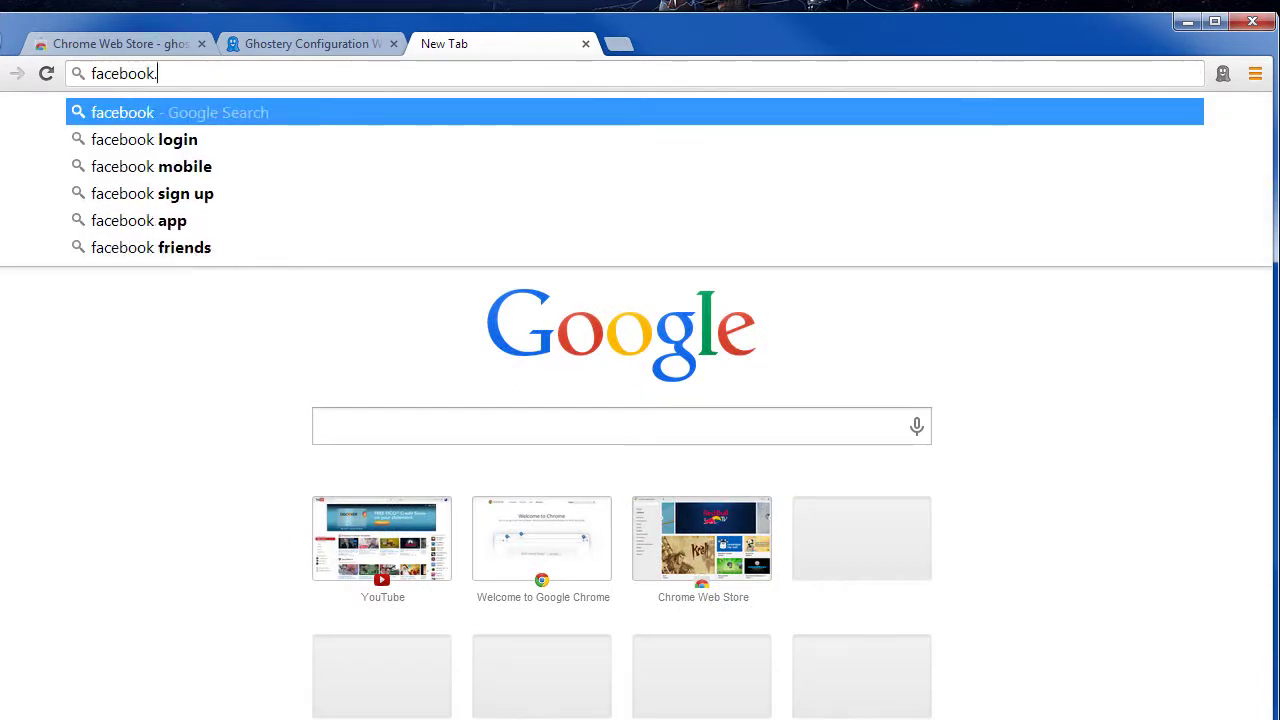
key("Return")
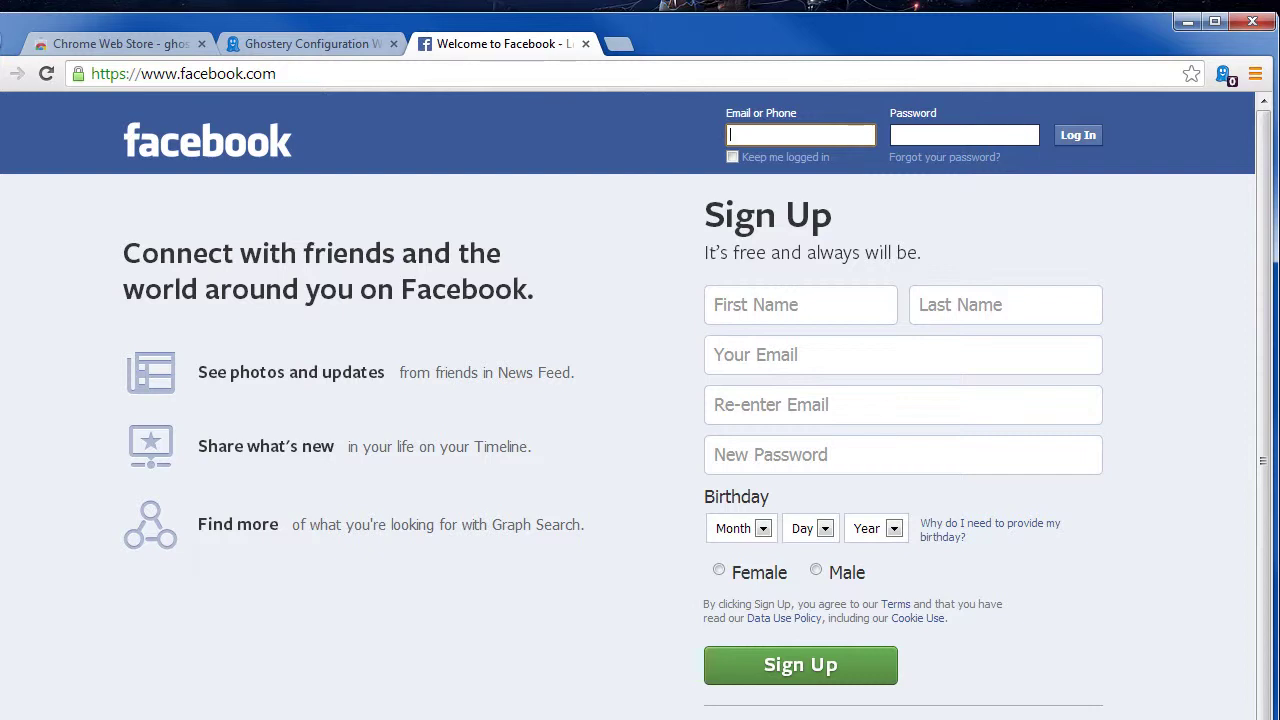
double_click(1029, 72)
left_click(1029, 72)
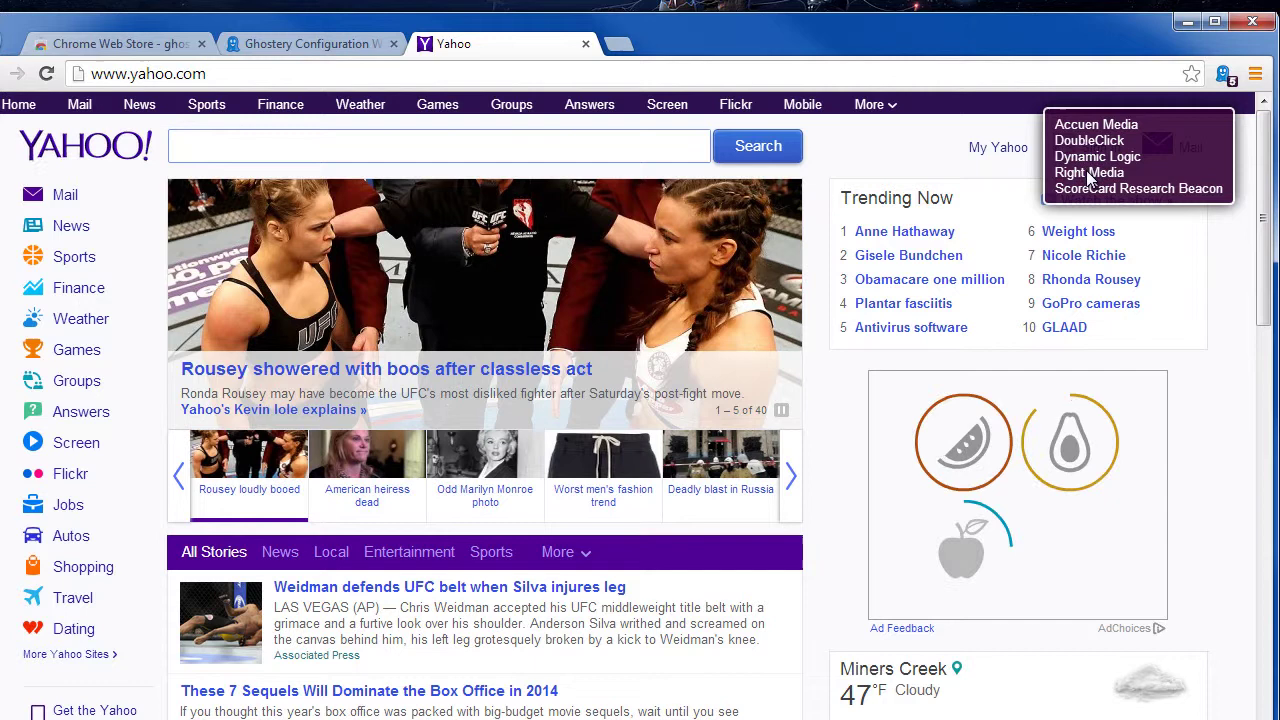
Load hackaday.com to preview its tracker bubble, then return to the Ghostery wizard
left_click(893, 80)
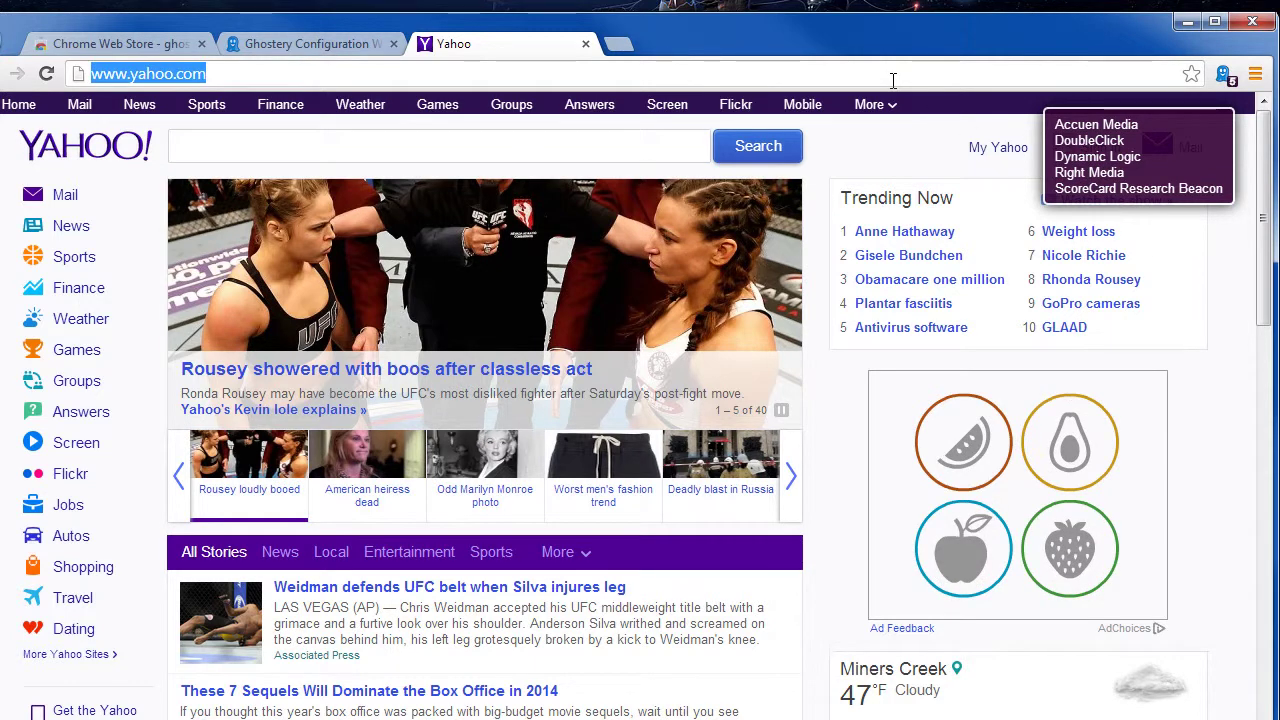
type("hackaday.com")
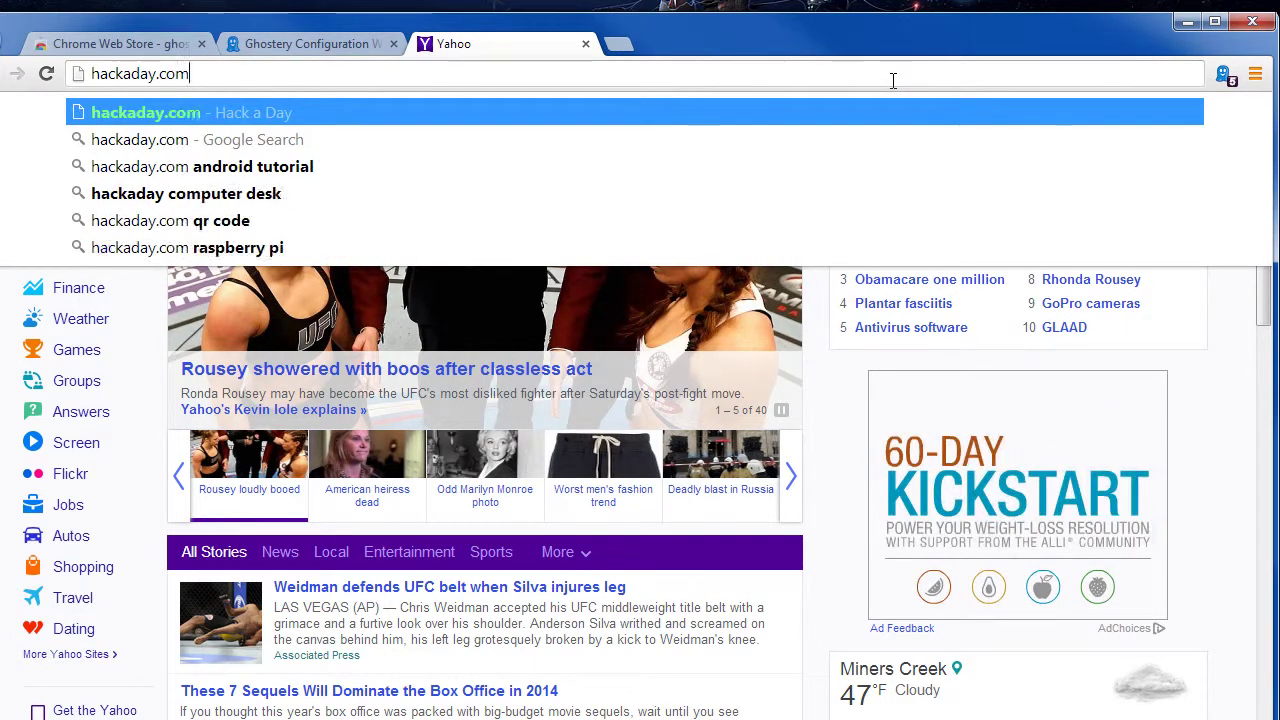
key("Return")
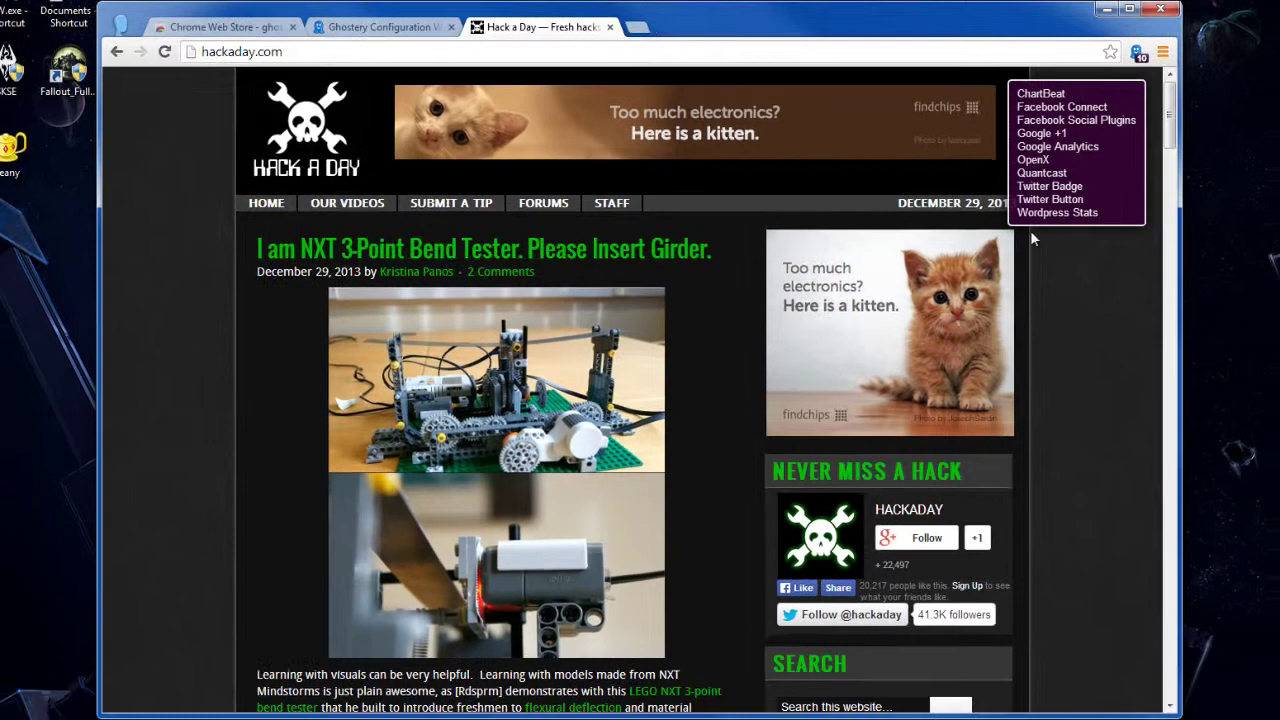
left_click(548, 50)
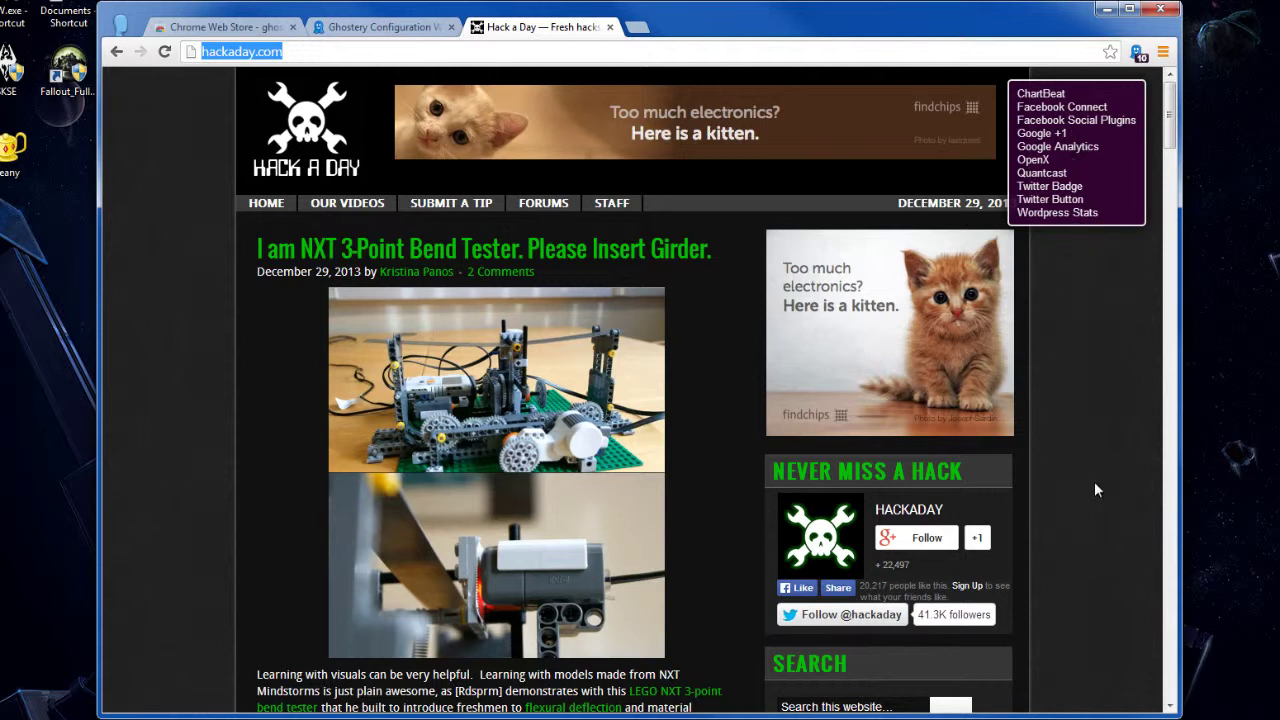
left_click(366, 22)
Close the Hack a Day tab and advance Ghostery's wizard to the Blocking step
middle_click(489, 31)
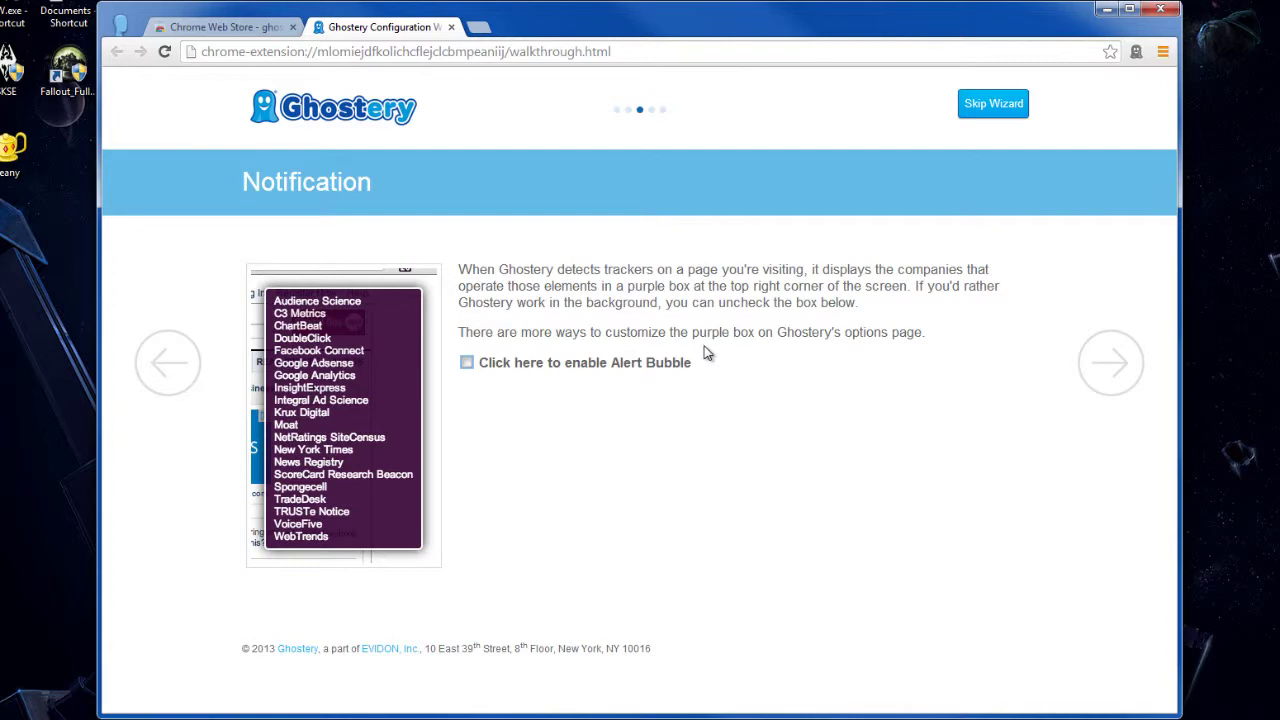
left_click(1104, 363)
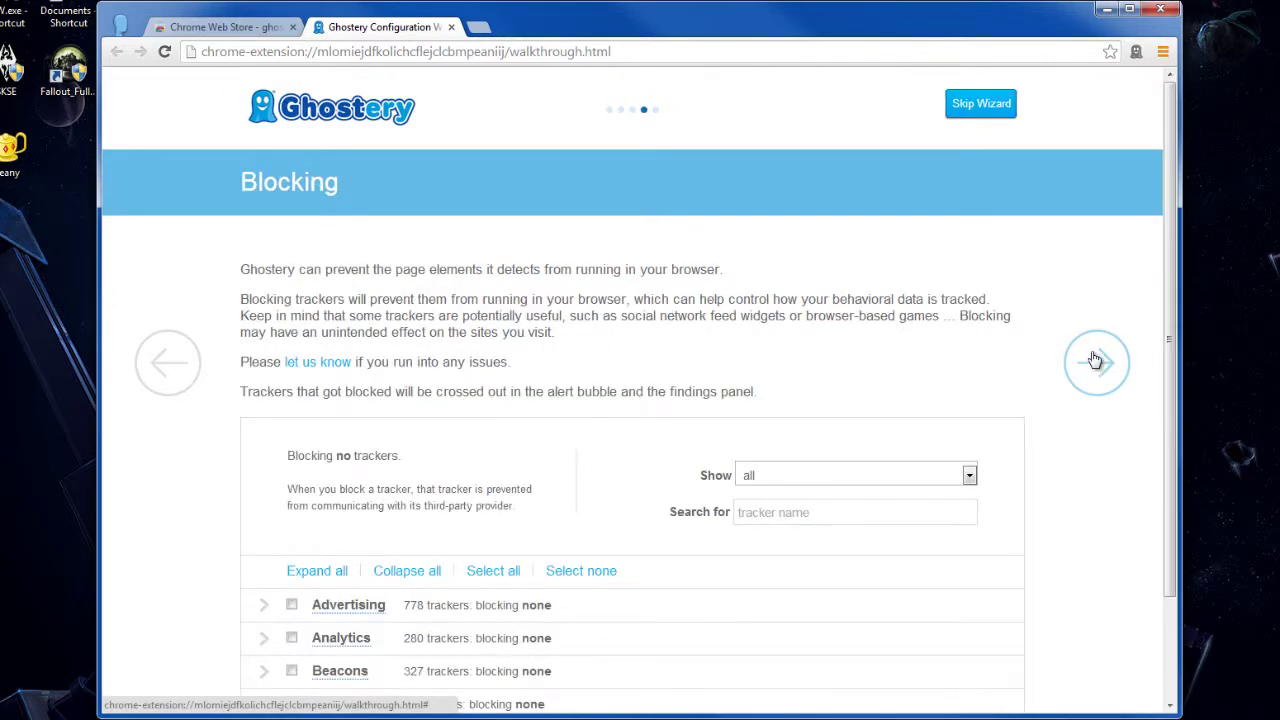
scroll(770, 322, "down", 1)
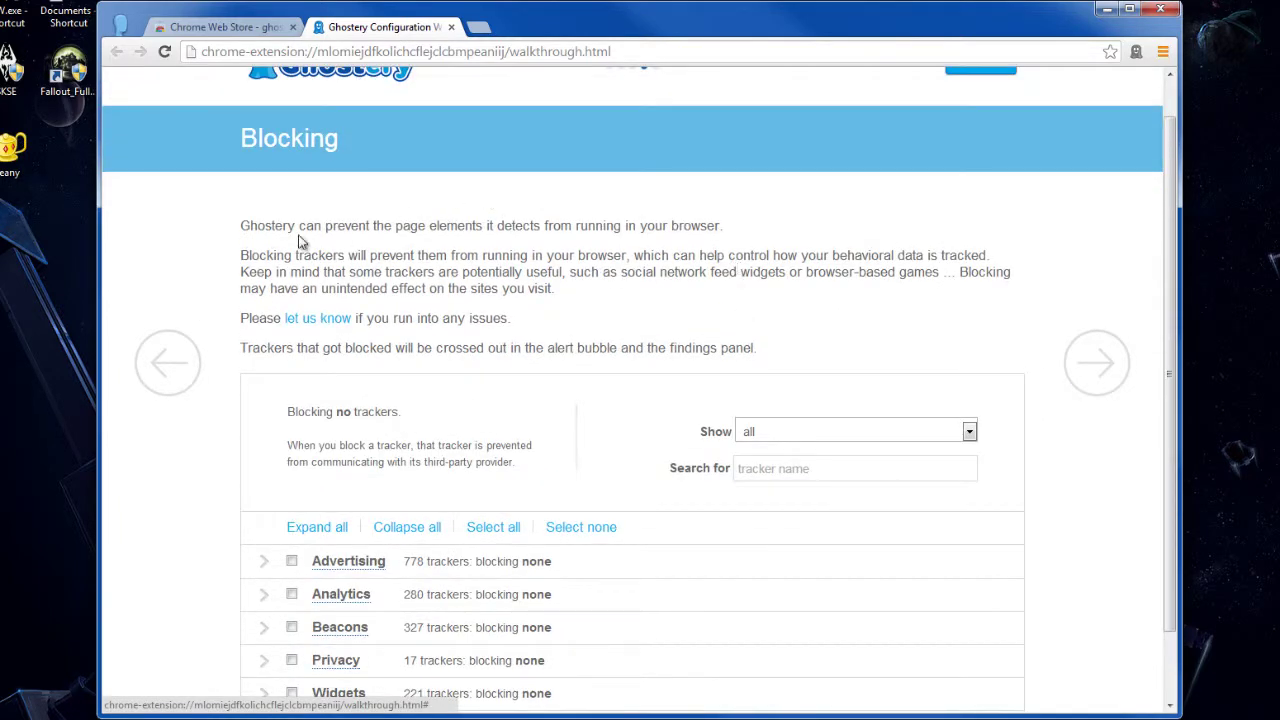
scroll(291, 232, "down", 2)
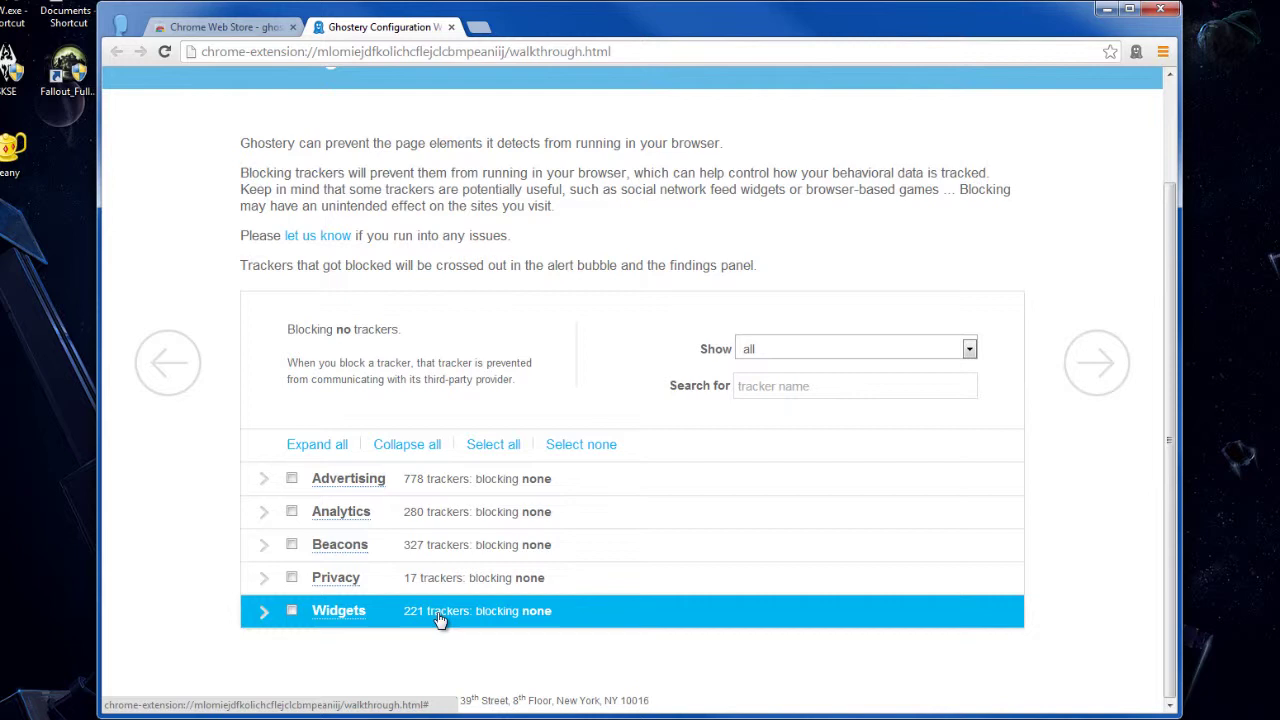
Block all trackers in Widgets, Privacy, Beacons, Analytics and Advertising
left_click(291, 610)
left_click(291, 577)
left_click(291, 544)
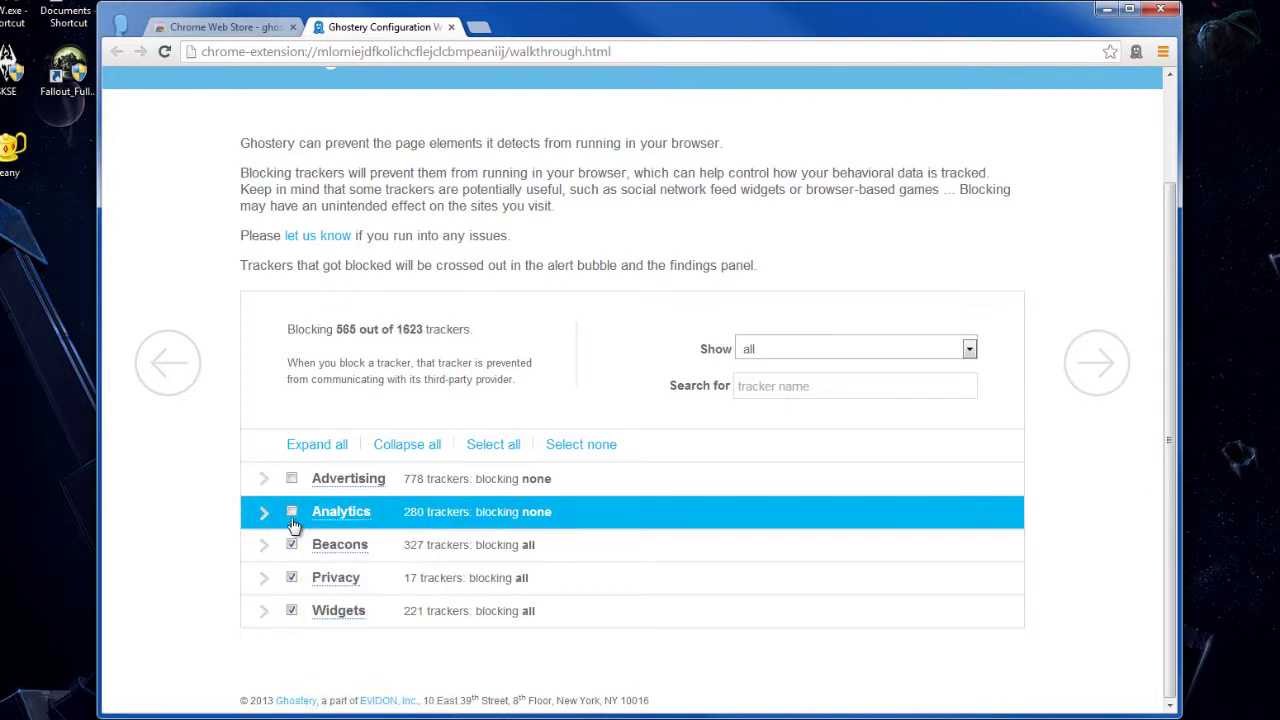
left_click(291, 512)
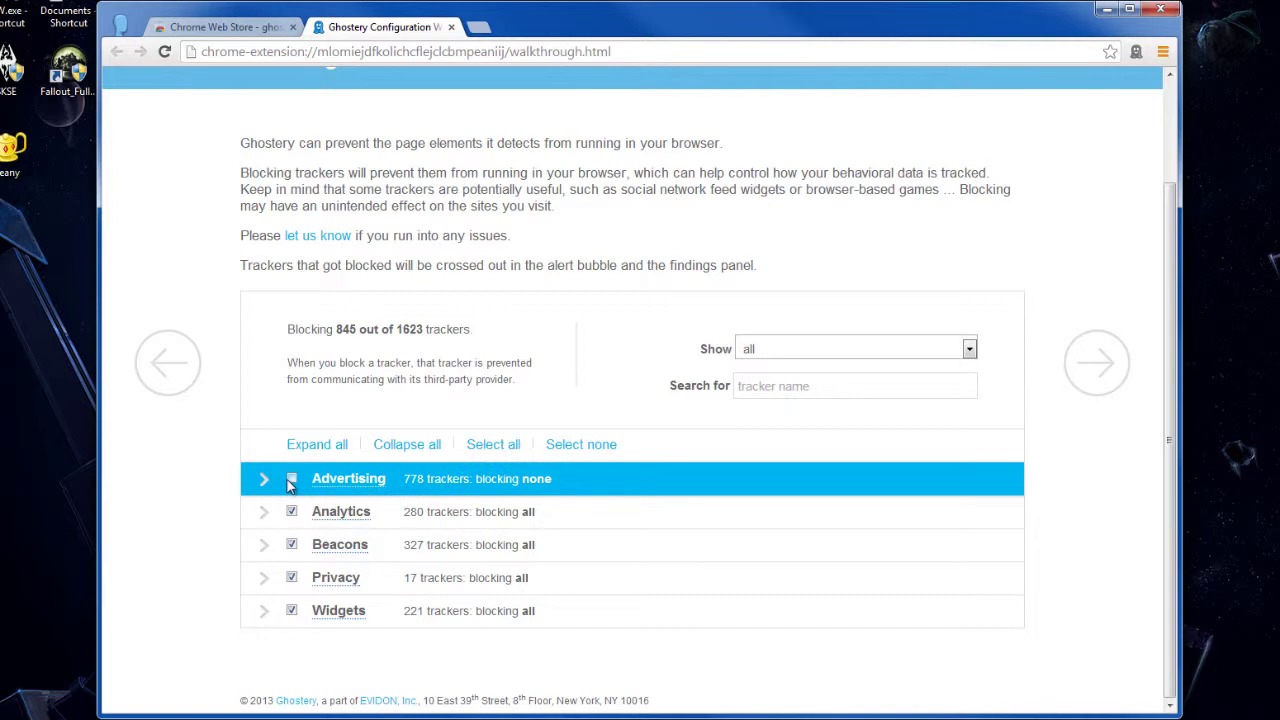
left_click(291, 479)
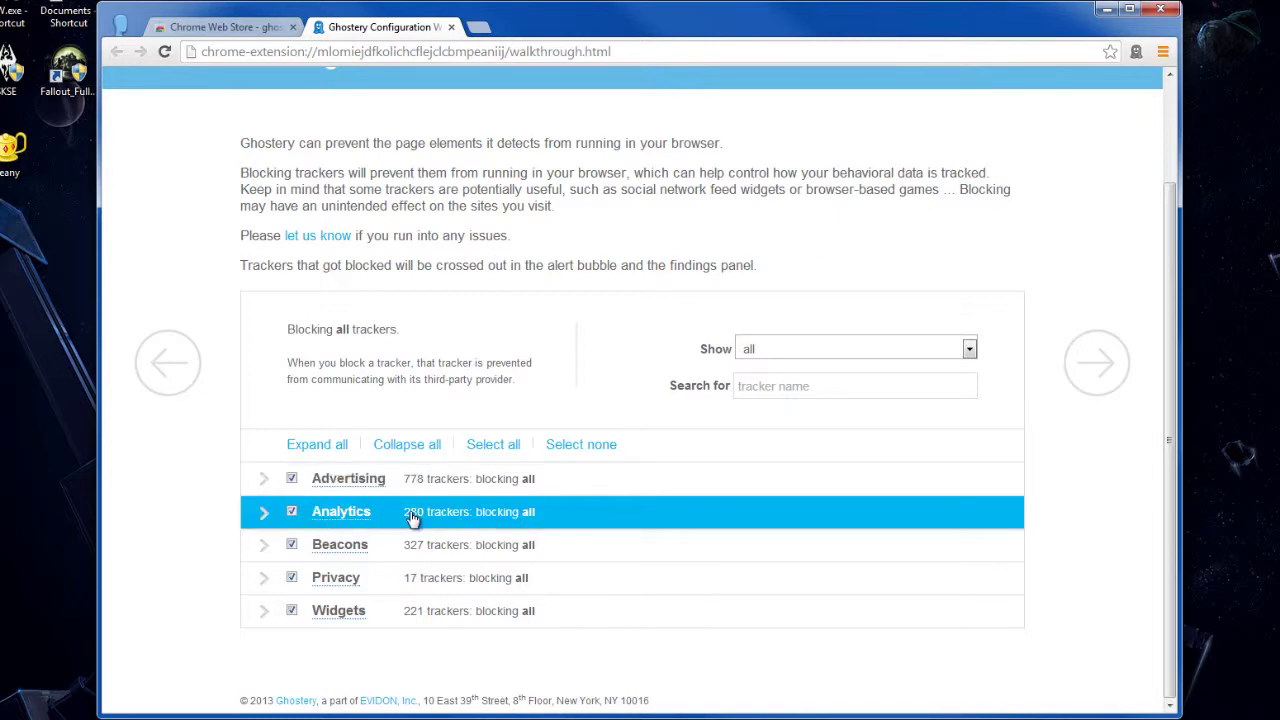
Expand Analytics to review its blocked trackers, then finish on the 'You're all done' page
left_click(264, 514)
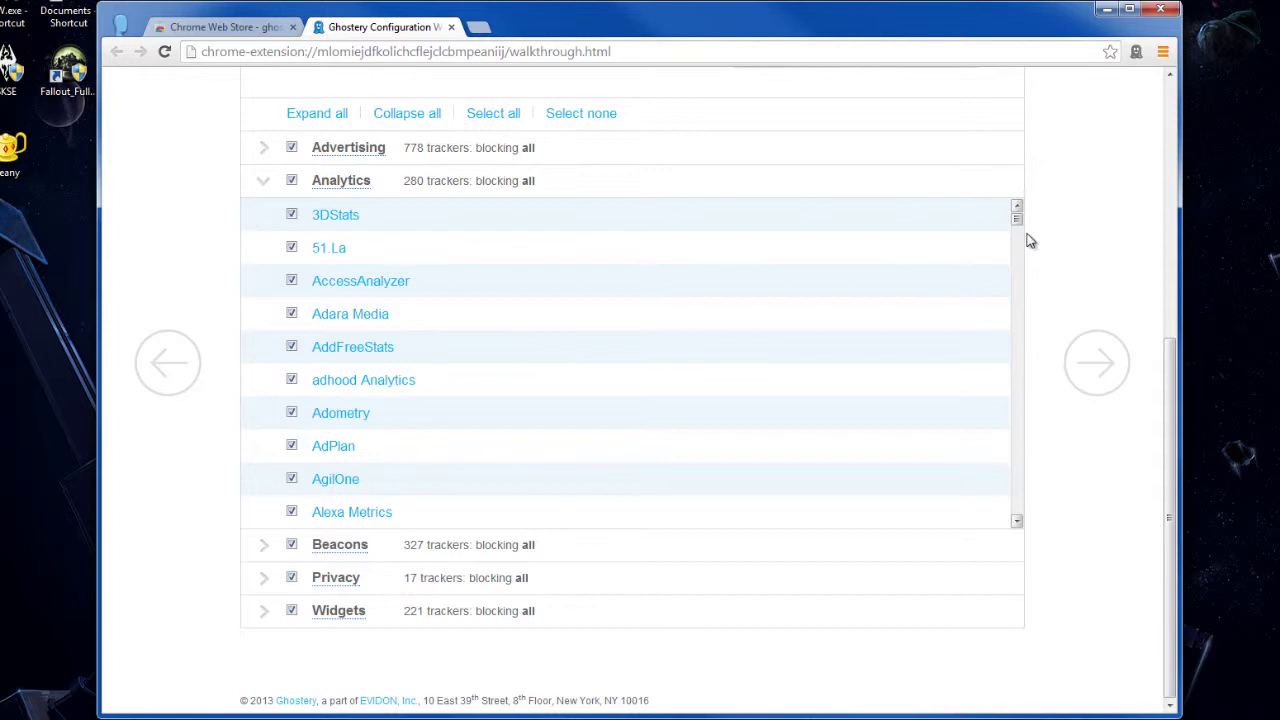
left_click_drag(1020, 221, 980, 551)
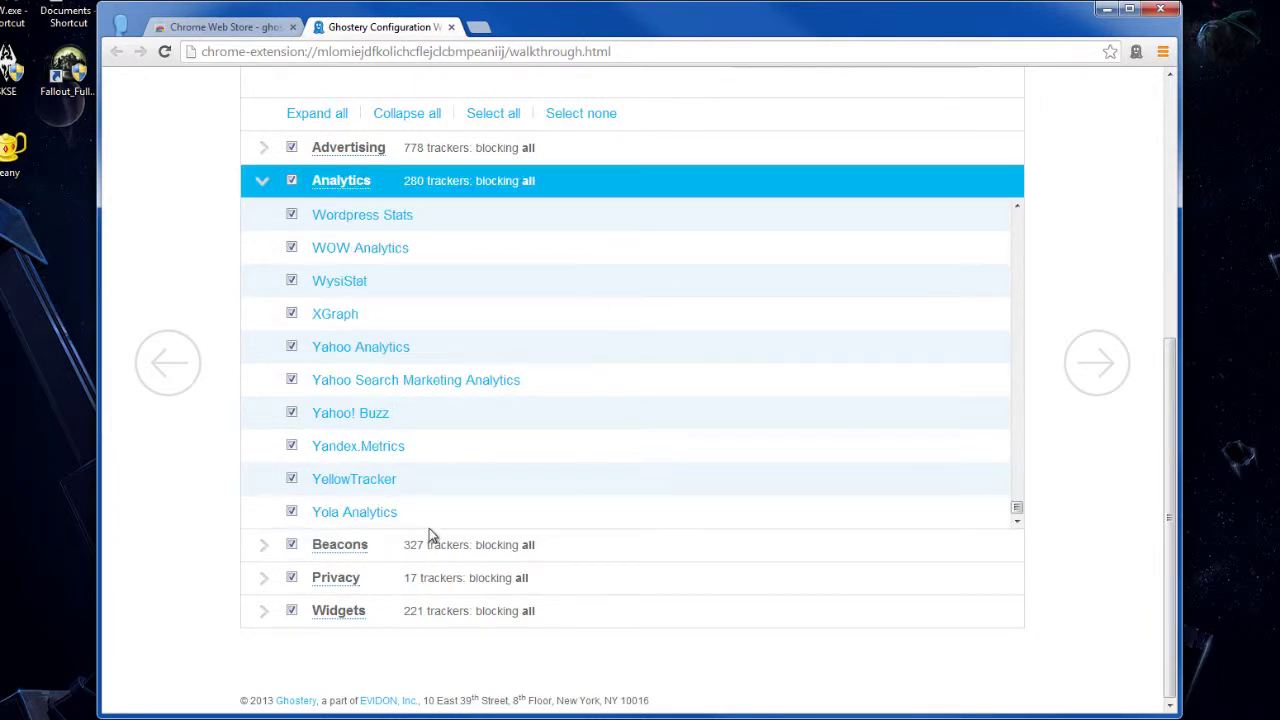
left_click(1122, 368)
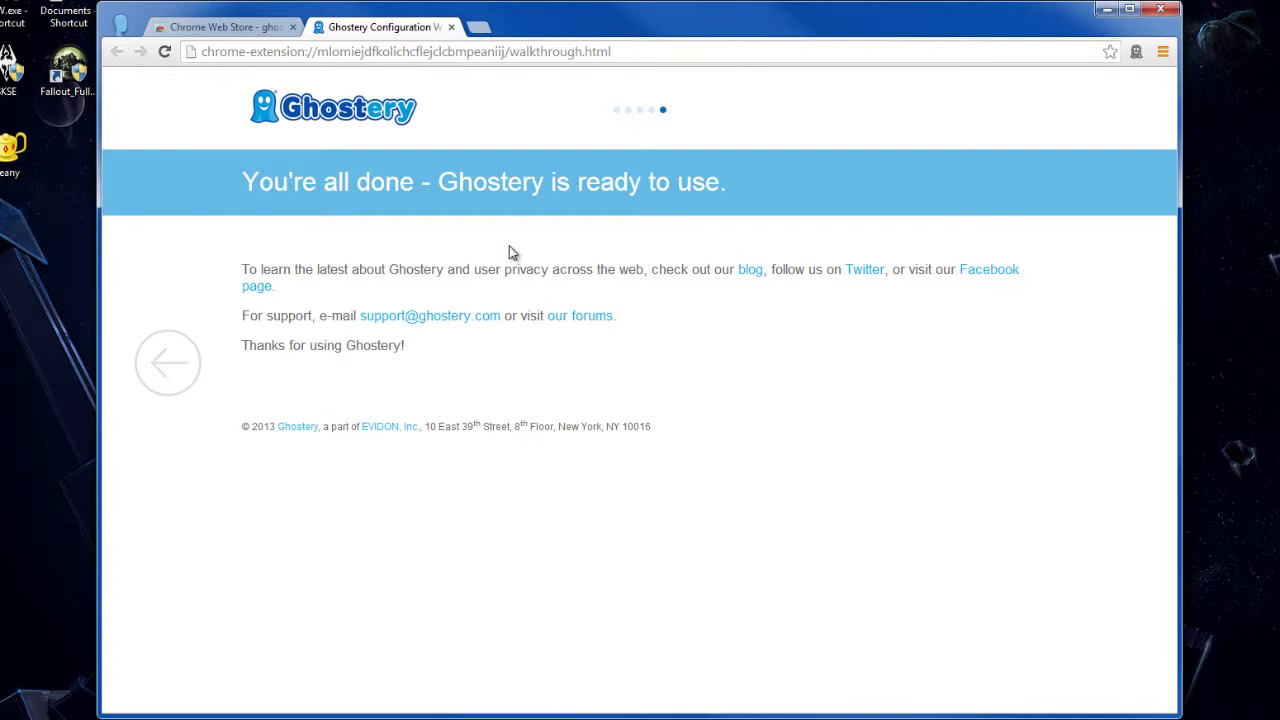
Close the Ghostery tab, search the Web Store for 'adblock' and scroll to the AdBlock extension
middle_click(329, 38)
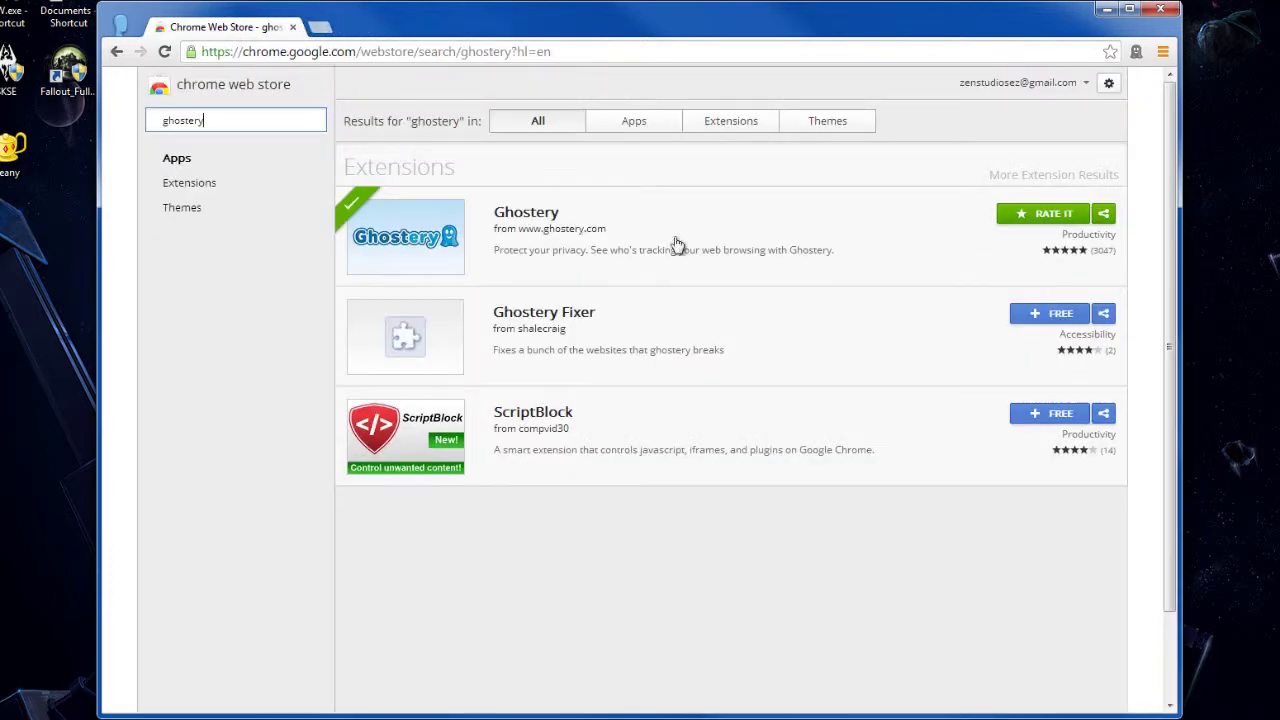
double_click(238, 112)
type("adblock")
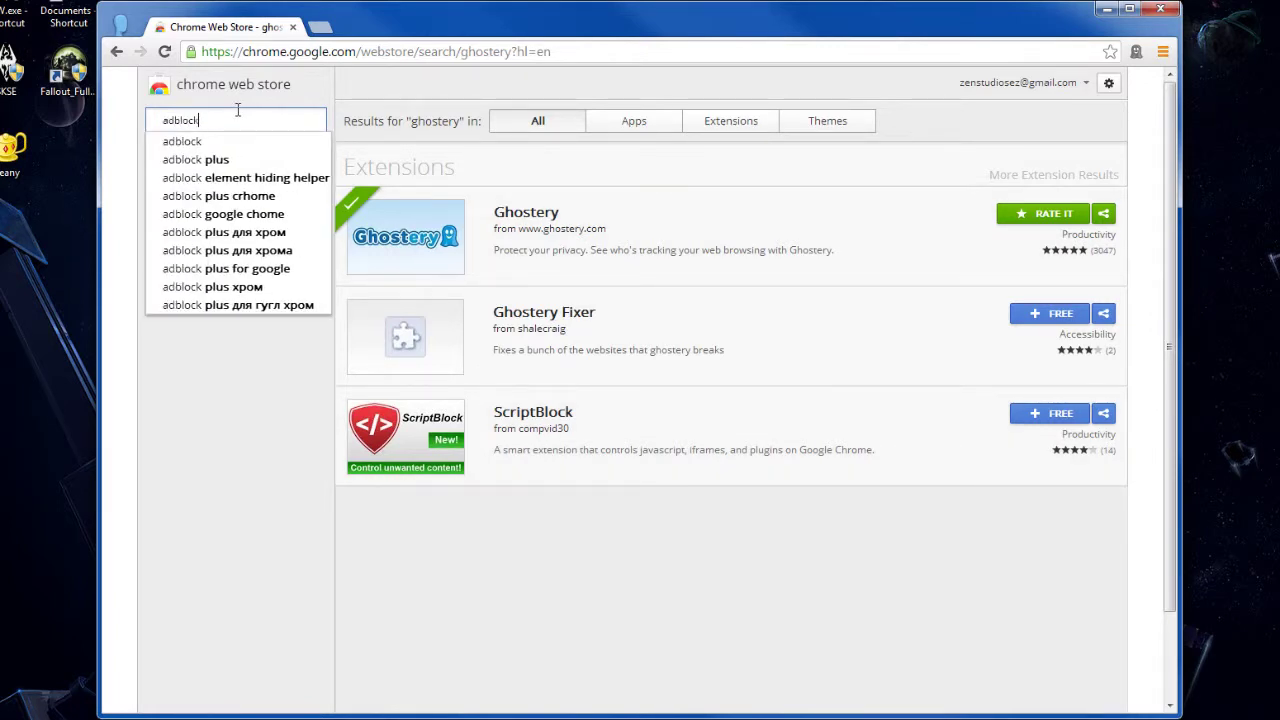
key("Return")
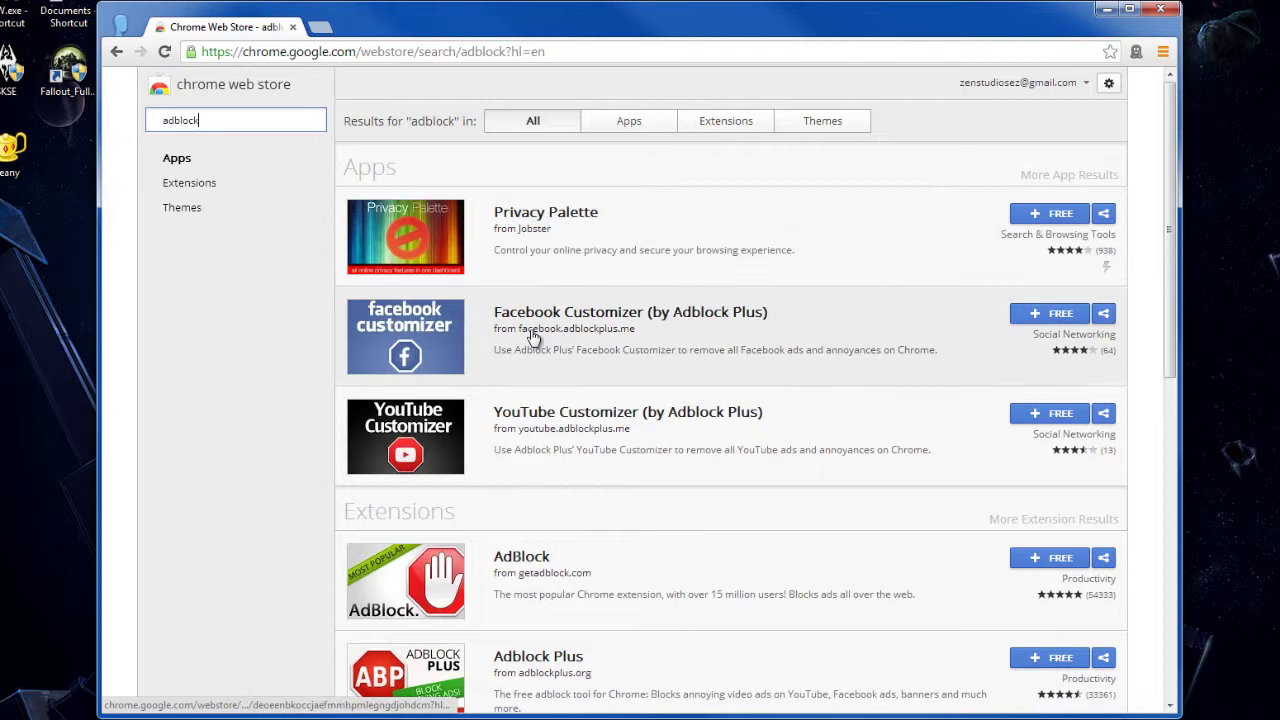
scroll(528, 447, "down", 3)
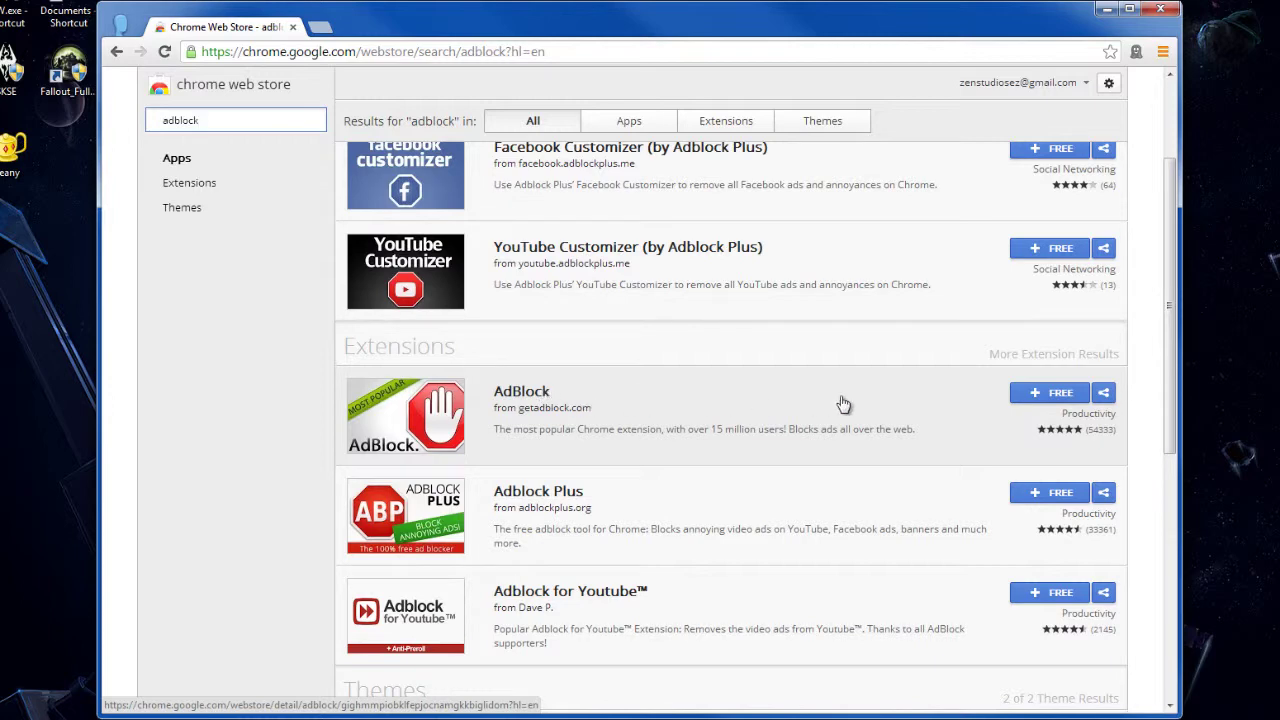
scroll(640, 410, "down", 2)
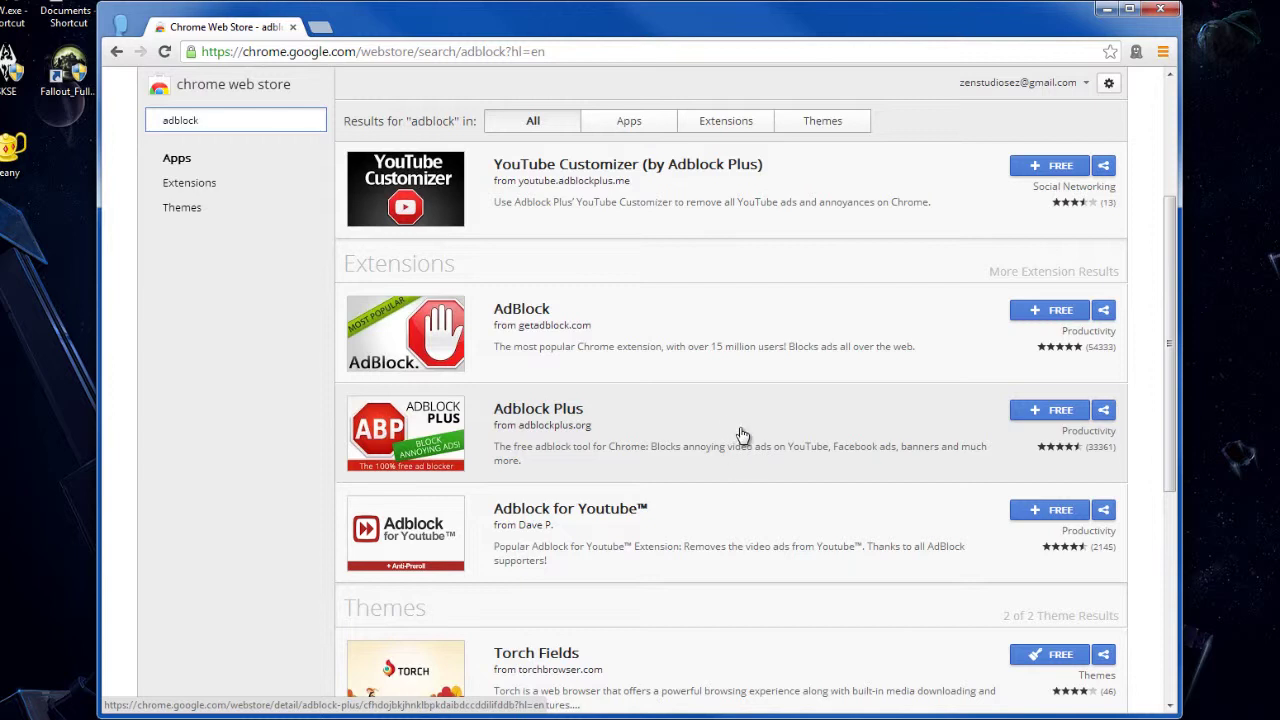
Add AdBlock to Chrome and lower its suggested payment from $35 to $5
left_click(1042, 318)
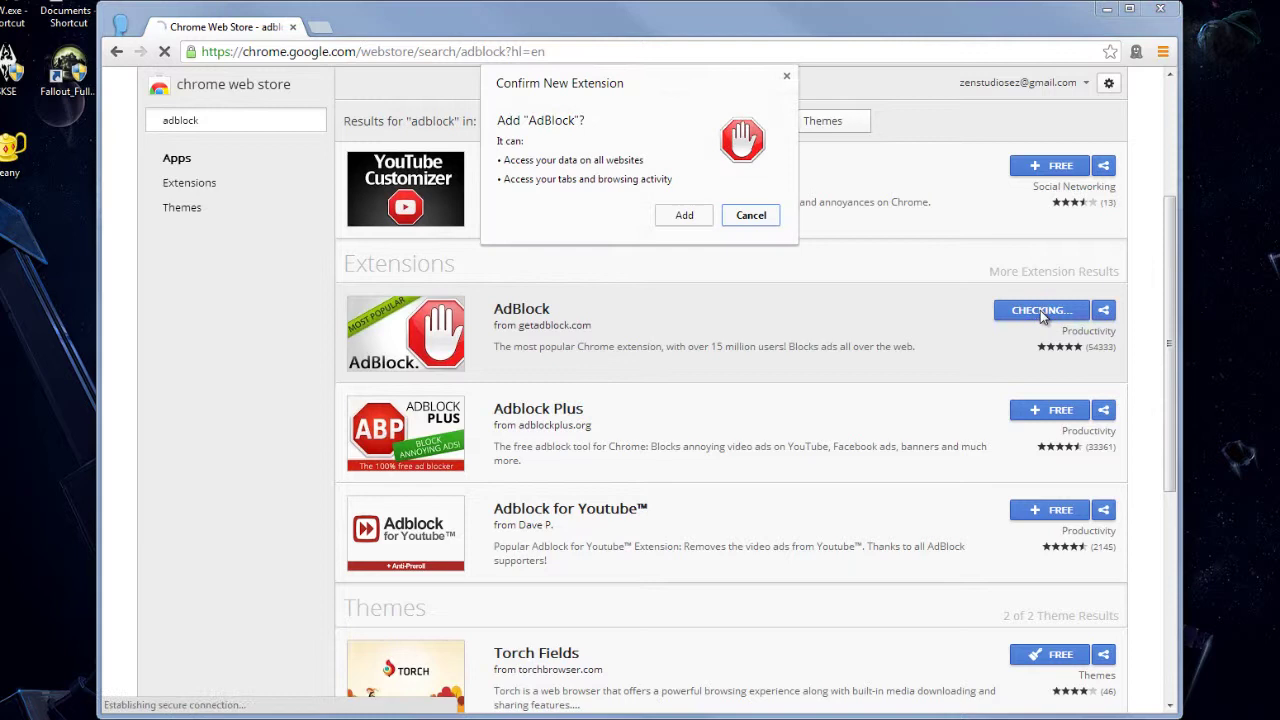
left_click(683, 216)
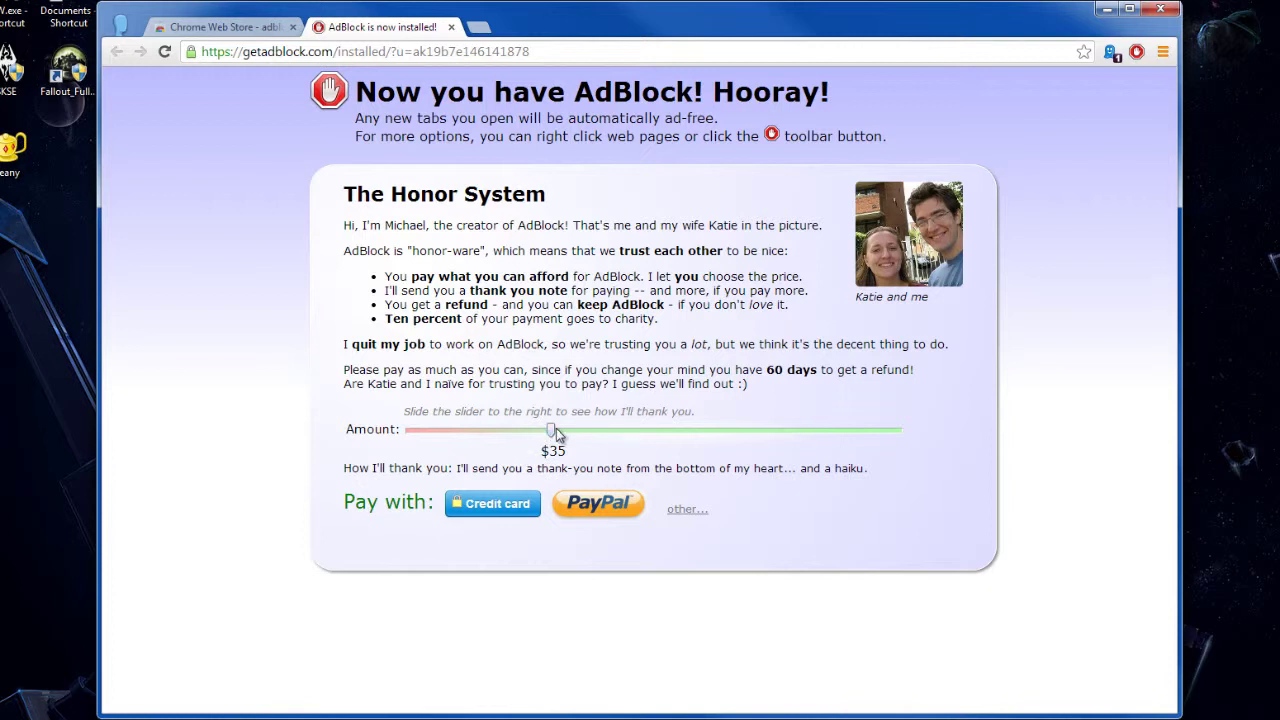
left_click_drag(554, 435, 427, 432)
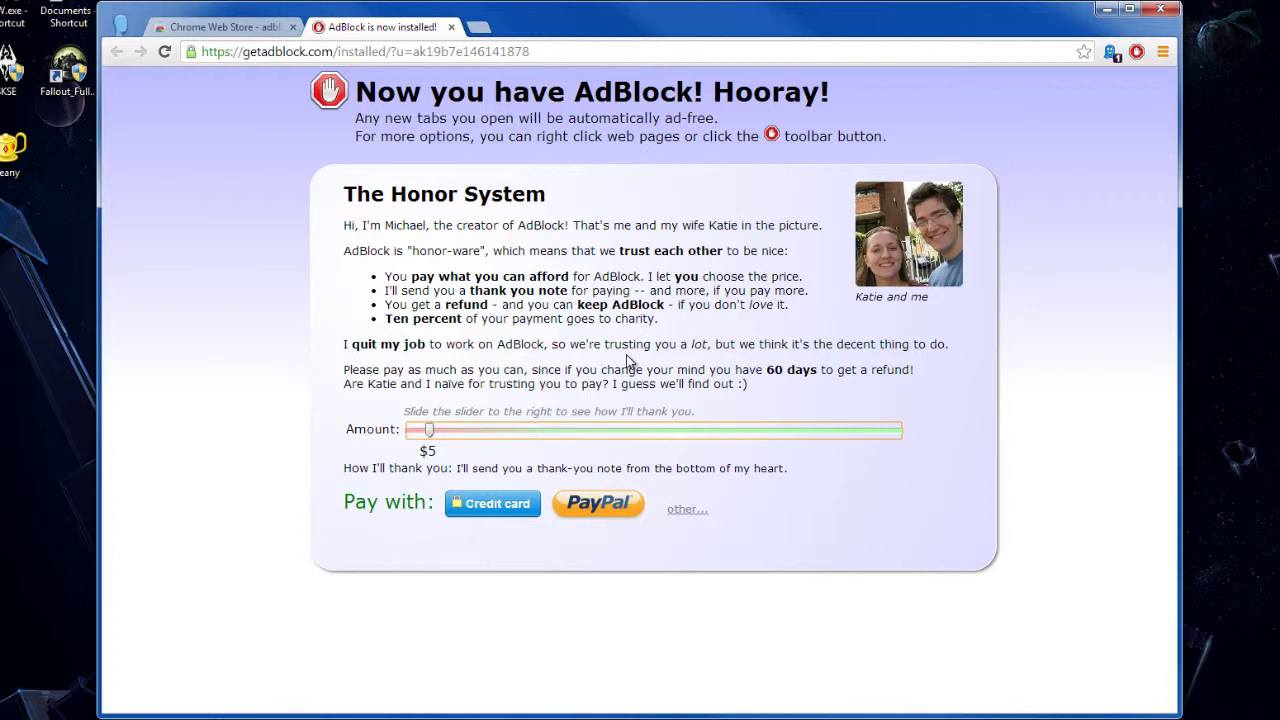
left_click(480, 53)
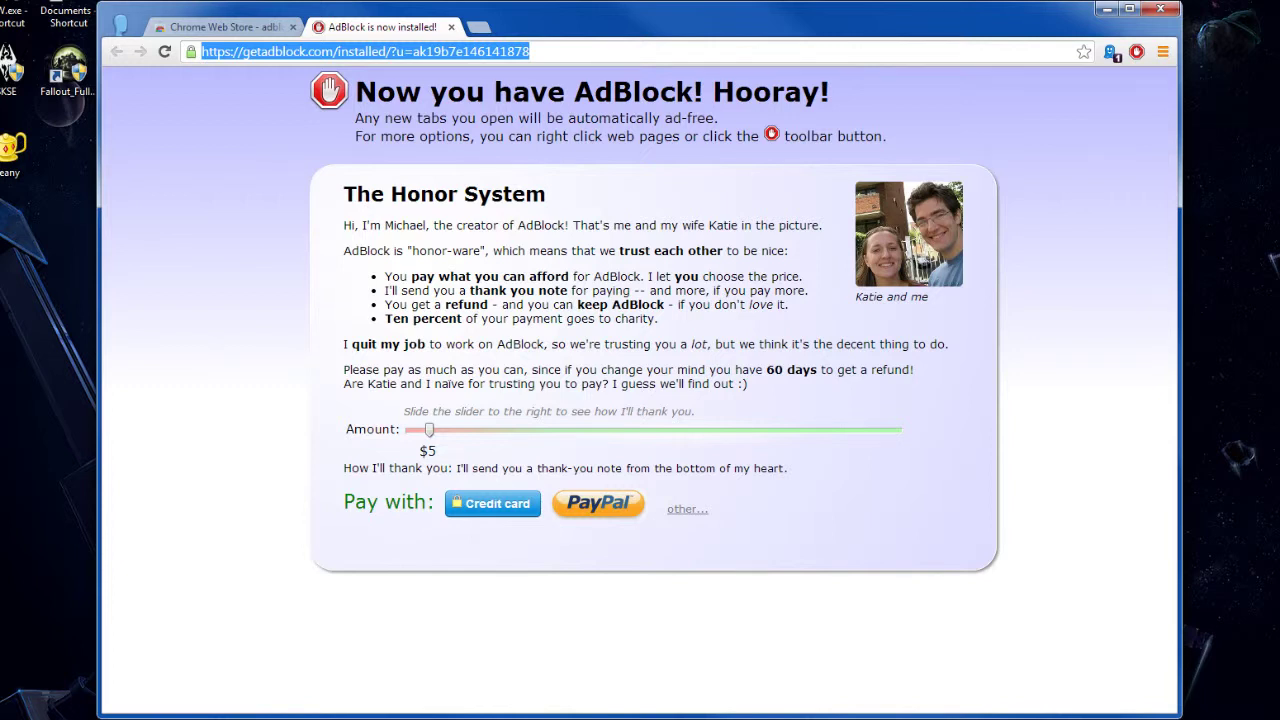
Load teksyndicate.com and choose AdBlock's 'Don't run on pages on this domain'
type("teksyndi")
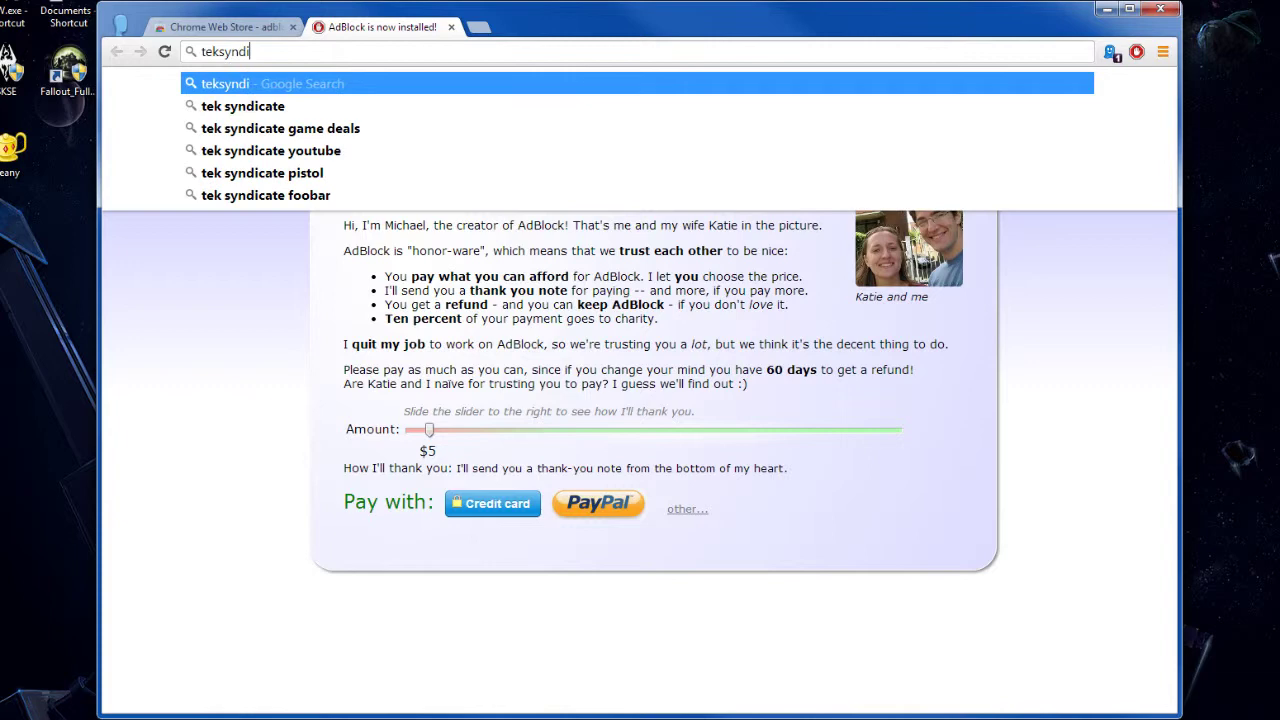
type("cate.com")
key("Return")
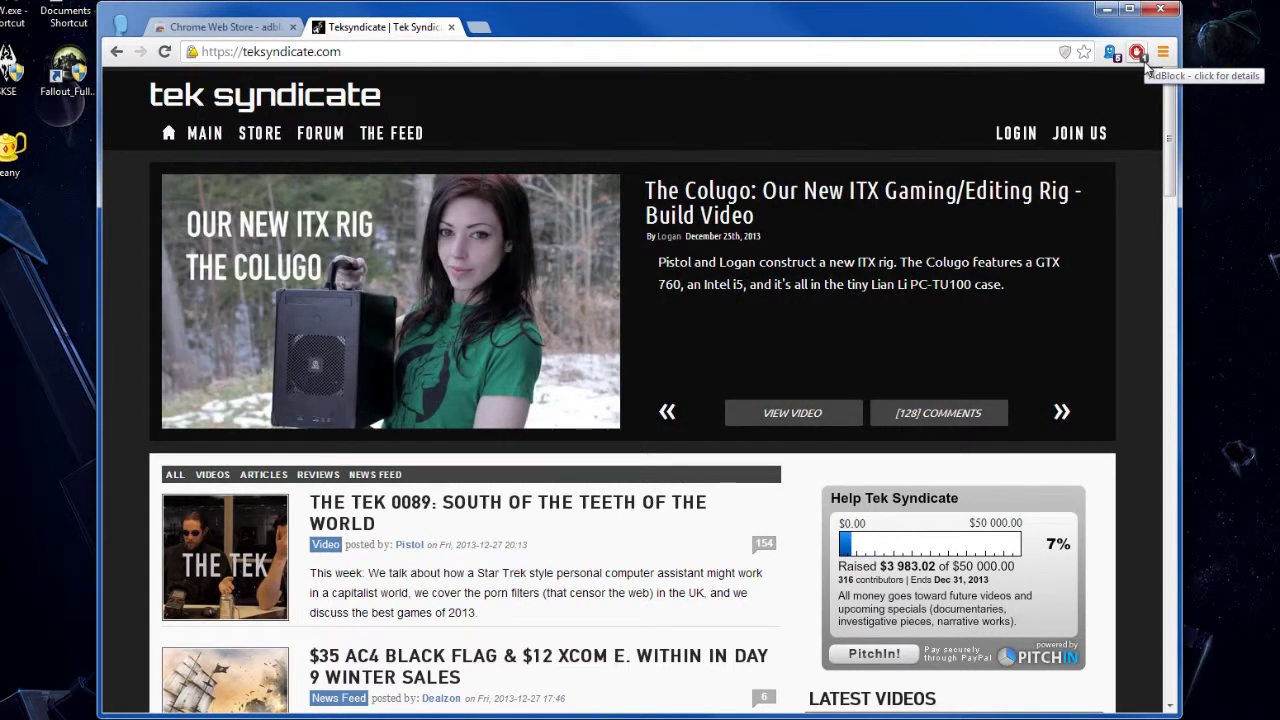
left_click(1142, 58)
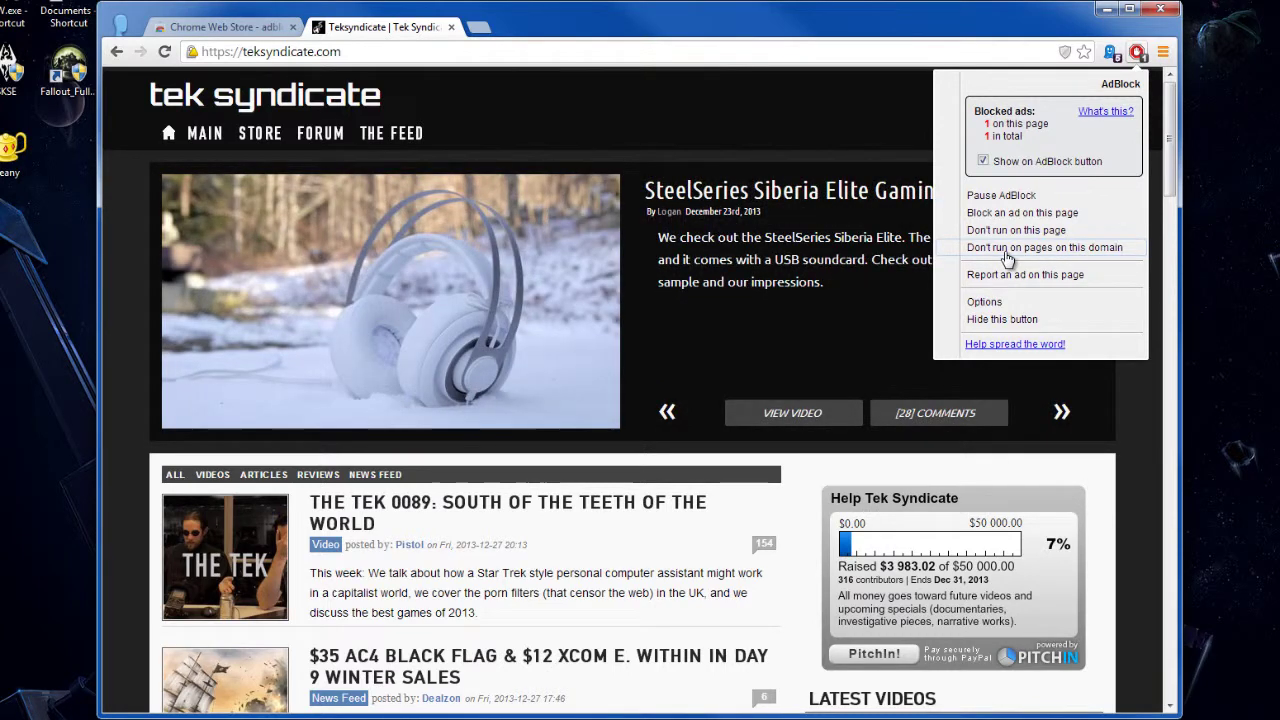
left_click(1007, 248)
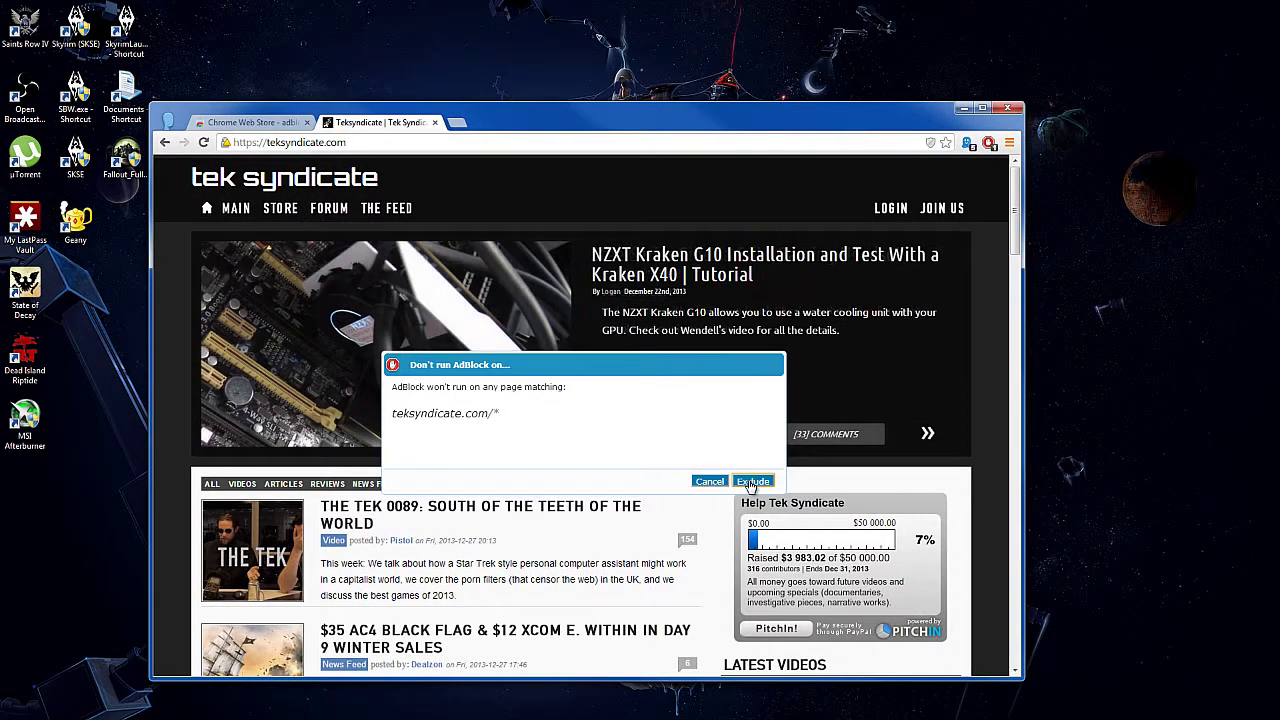
Confirm excluding teksyndicate.com/* from AdBlock and maximize the browser window
left_click(832, 473)
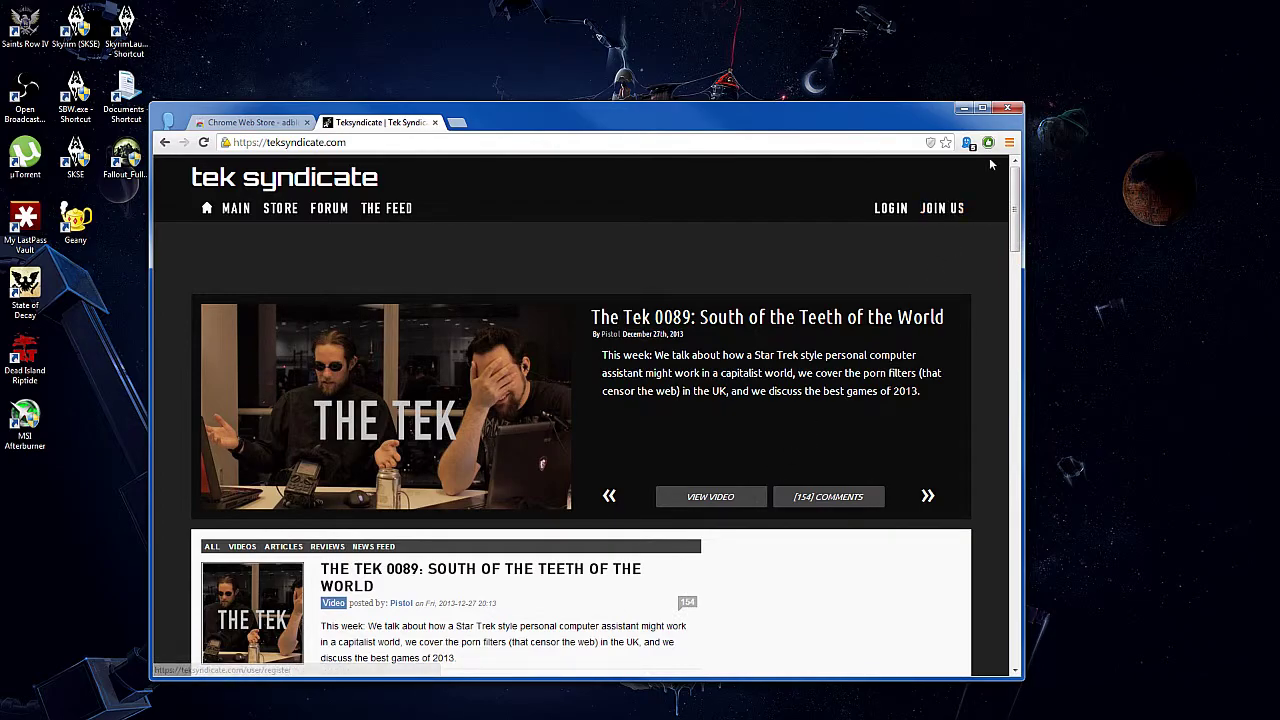
left_click(982, 107)
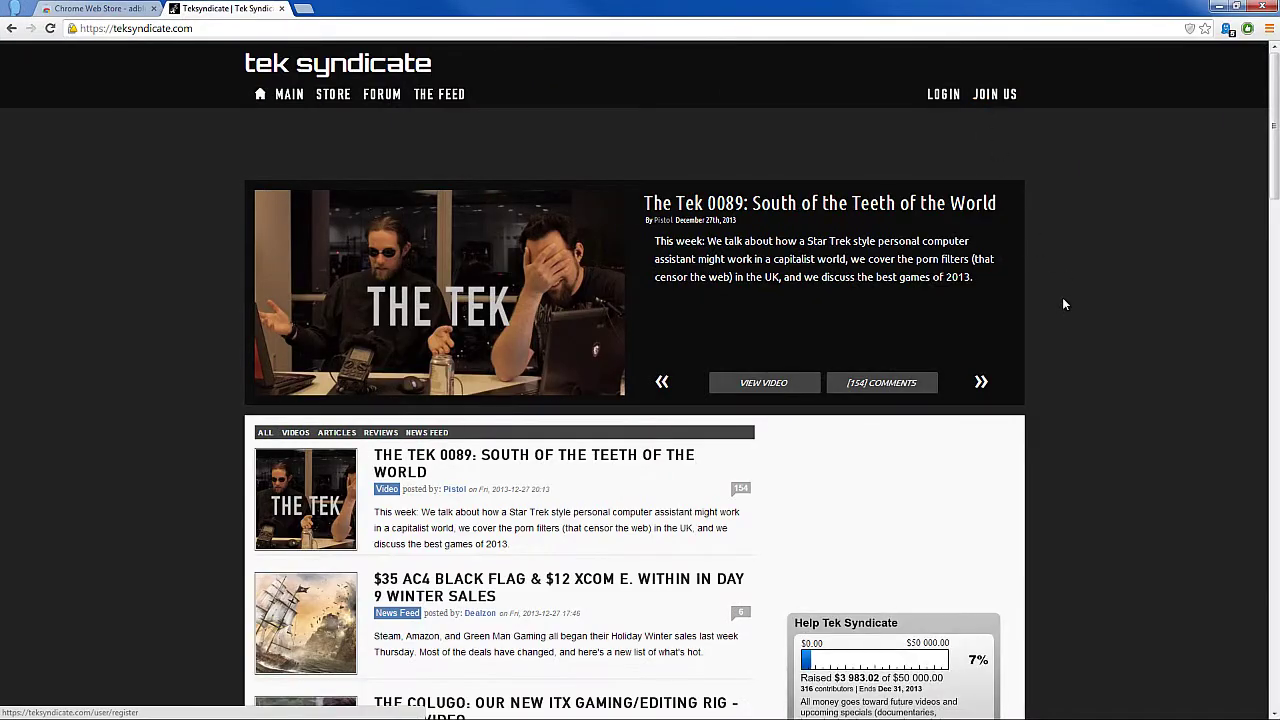
scroll(1062, 298, "down", 9)
scroll(1064, 305, "down", 15)
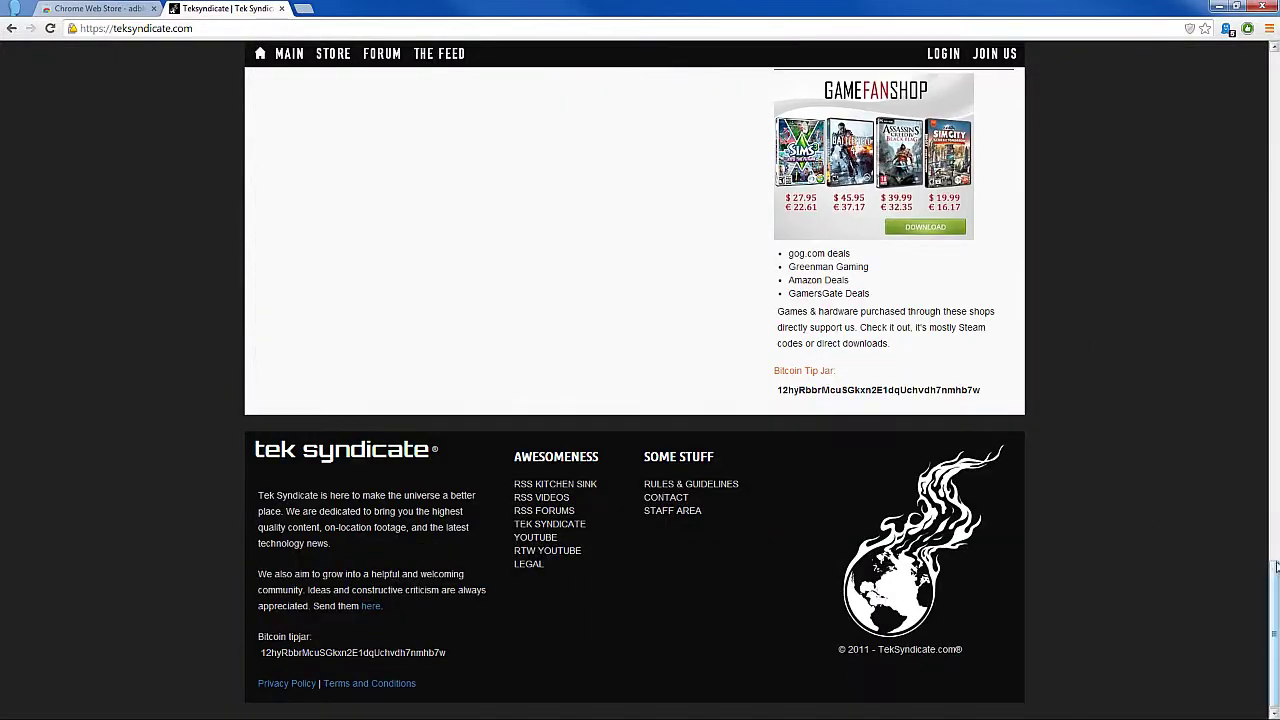
left_click_drag(1274, 630, 1256, 50)
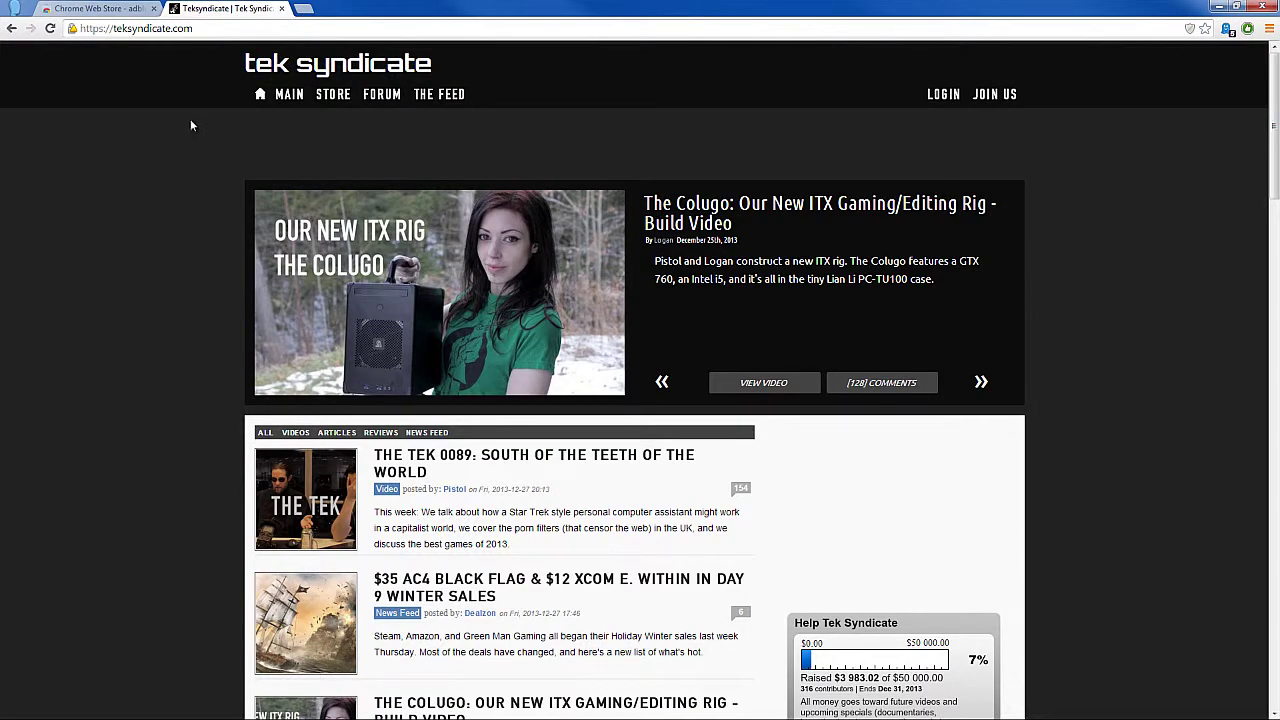
Reload teksyndicate.com so its ads show, then open Ghostery's Findings Panel tutorial
left_click(49, 28)
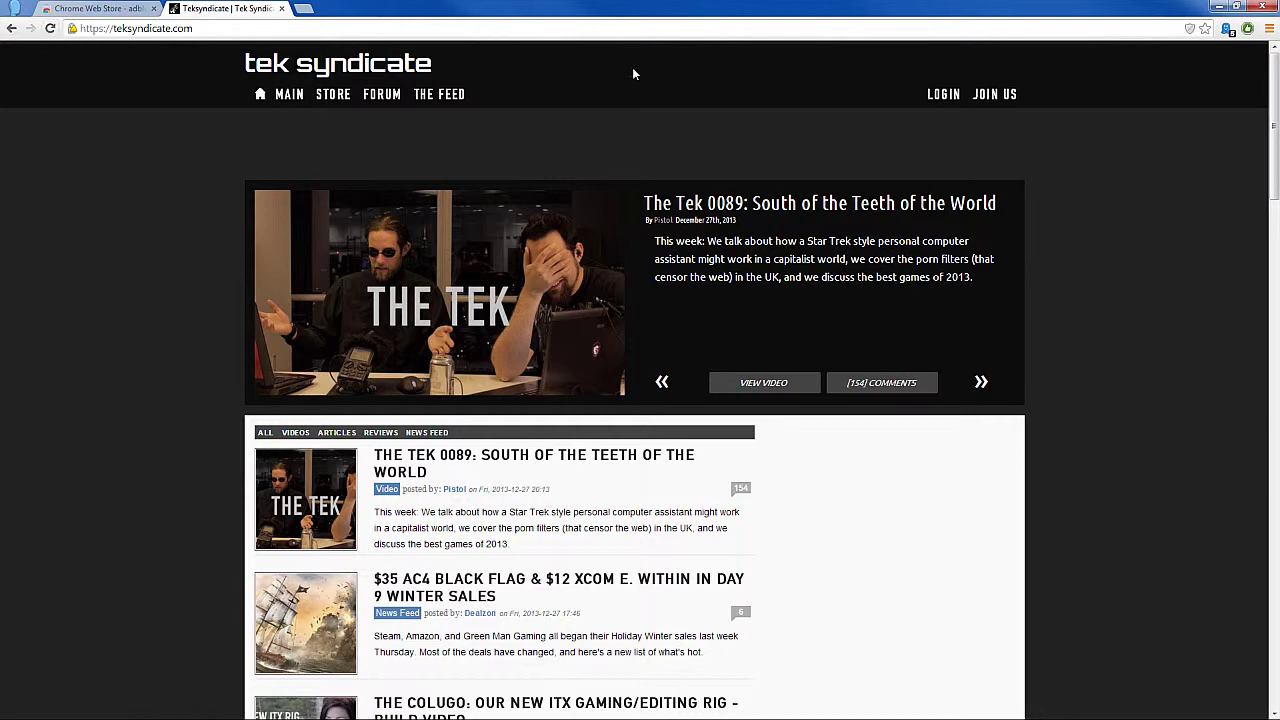
scroll(1048, 258, "down", 2)
scroll(1087, 201, "up", 1)
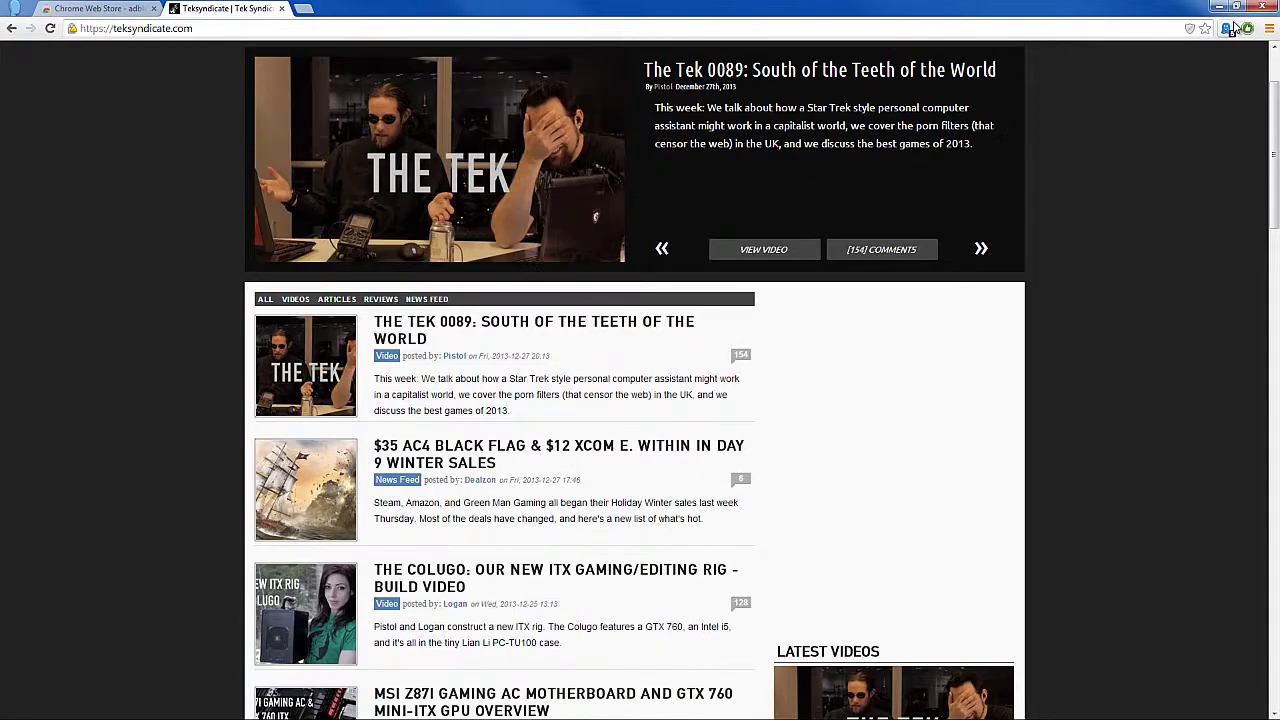
left_click(1230, 28)
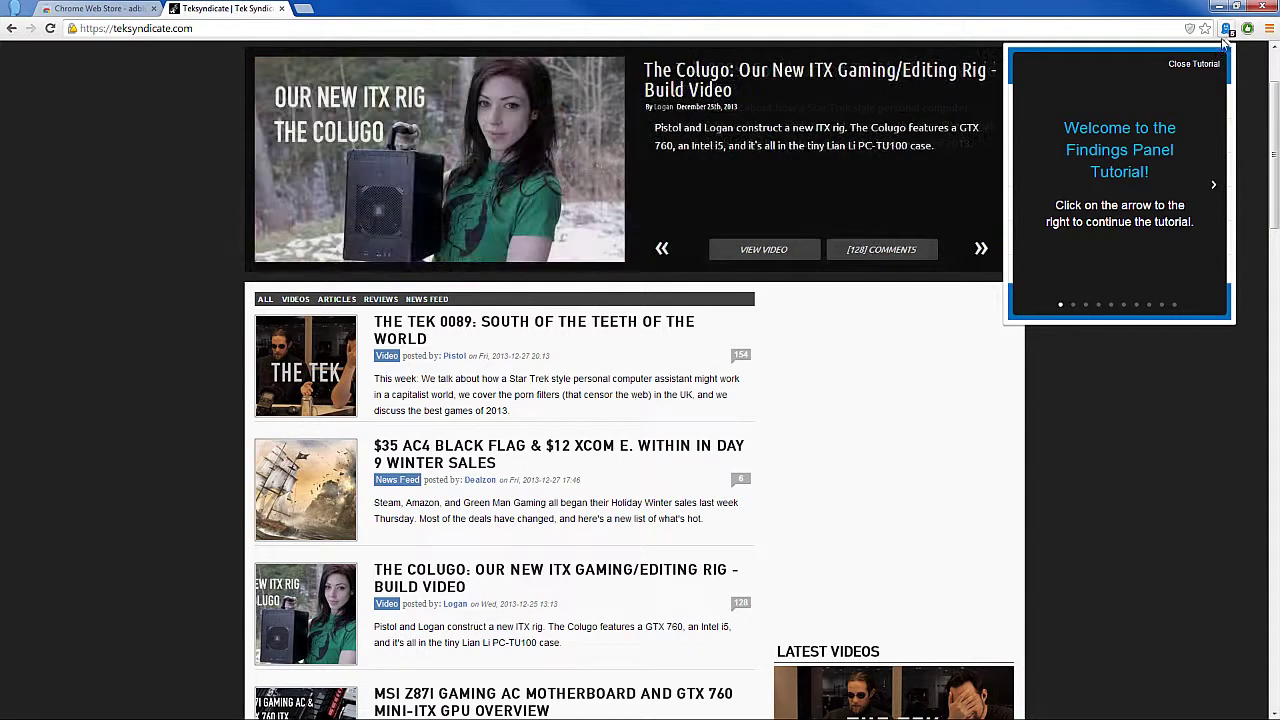
Reopen Ghostery's Findings Panel tutorial from the toolbar icon
left_click(1228, 30)
left_click(1228, 32)
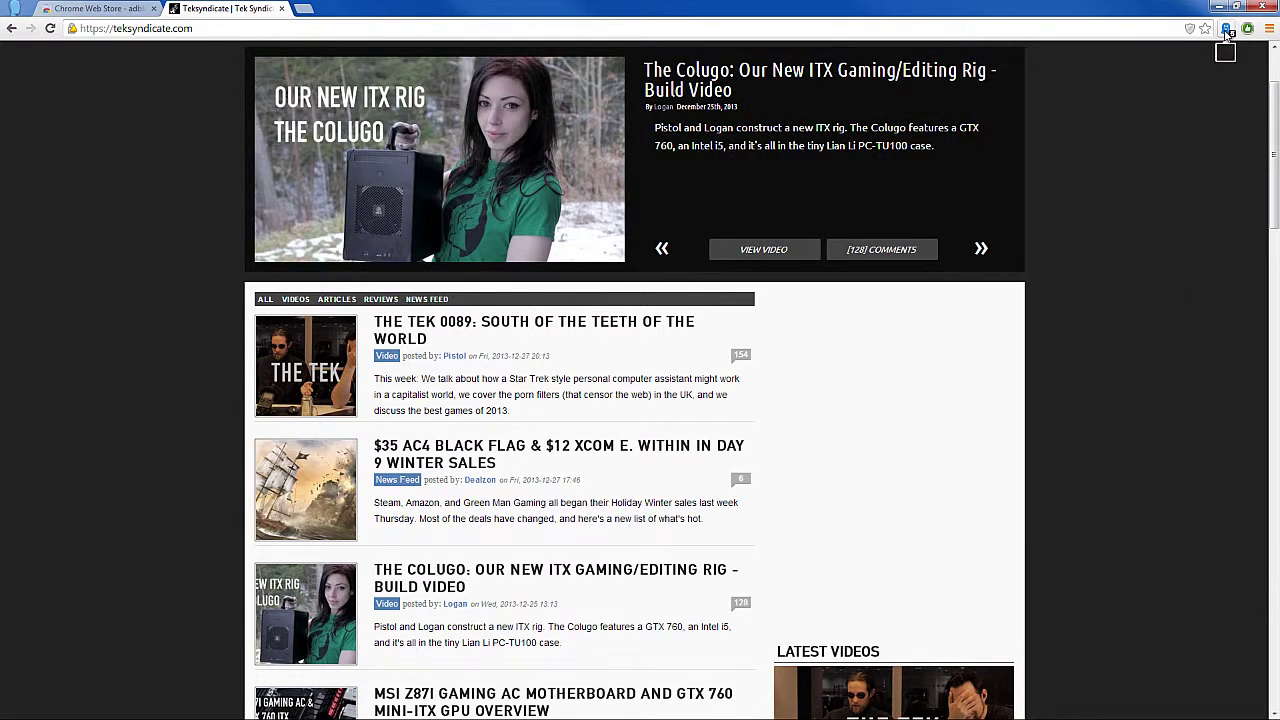
left_click(1244, 77)
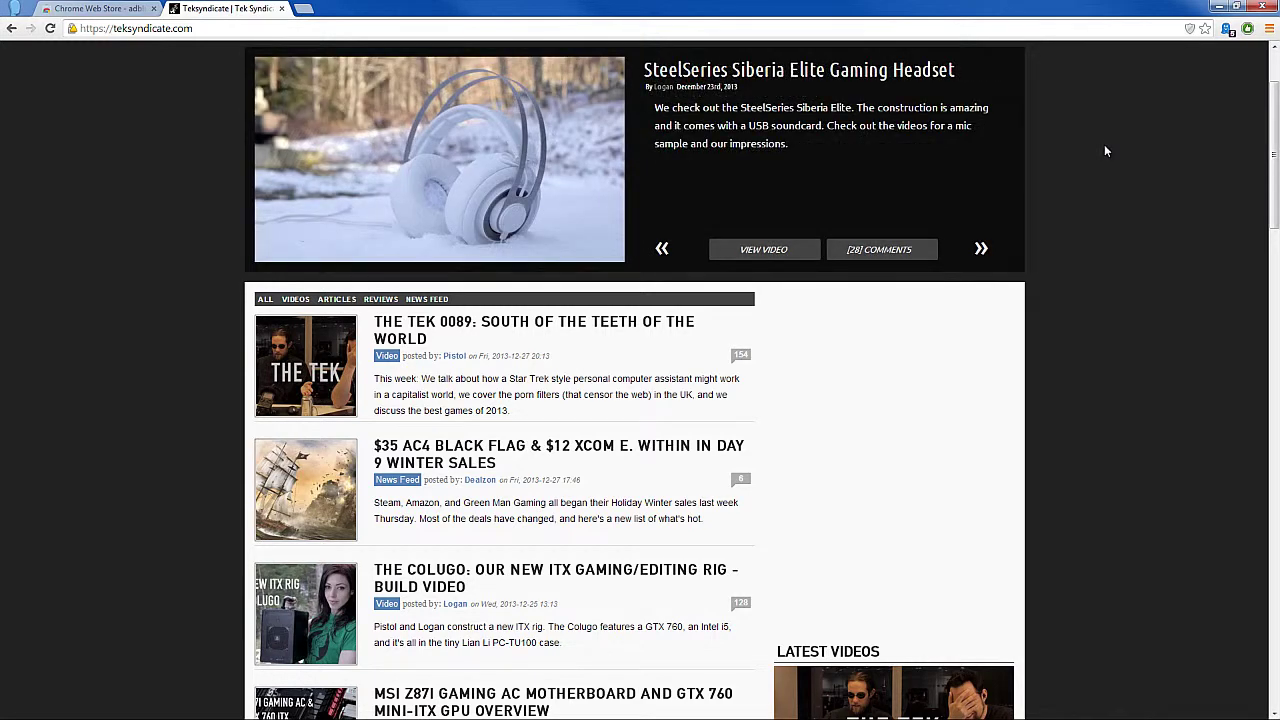
left_click(1227, 31)
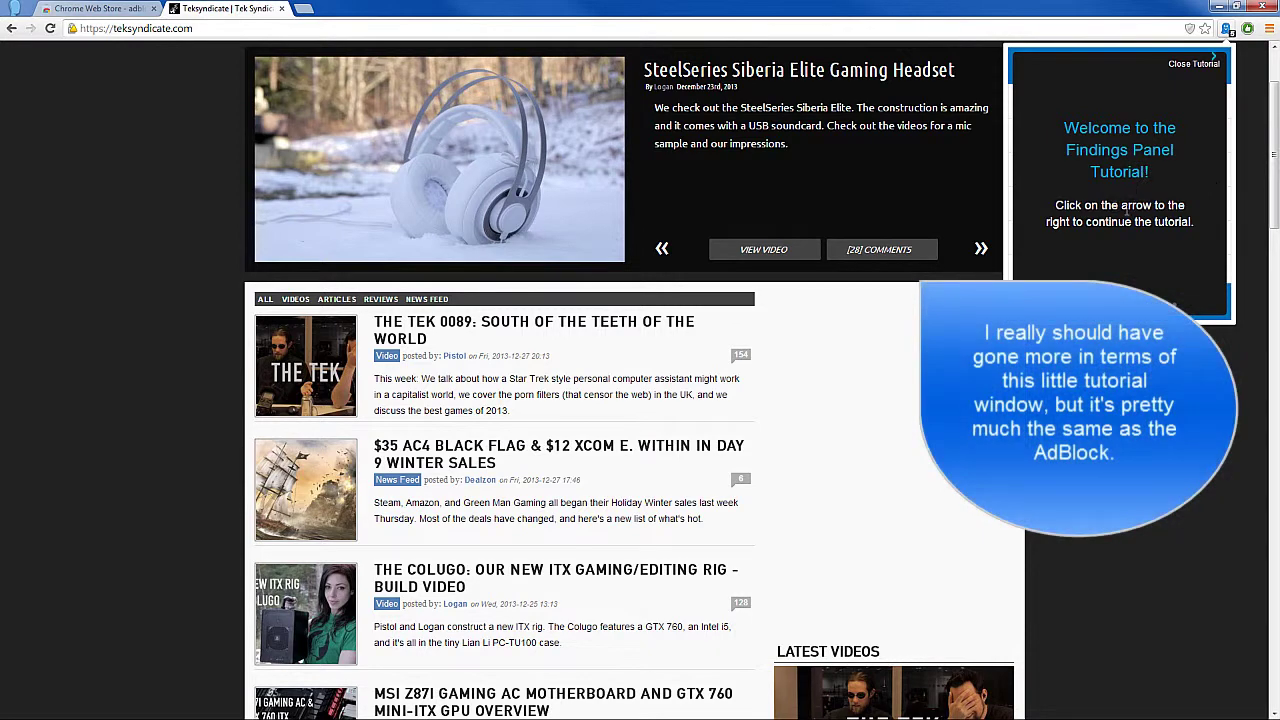
Page through the tutorial from Findings Panel to the final page and close it
left_click(1208, 192)
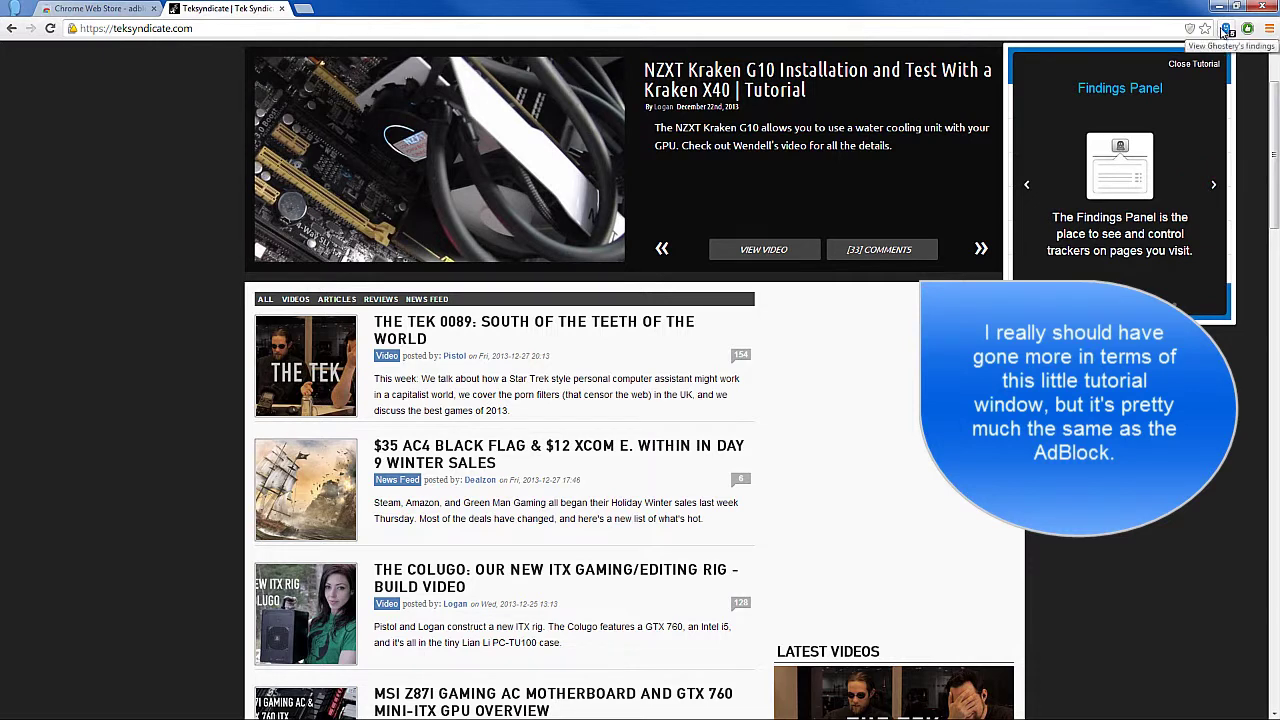
left_click(1212, 188)
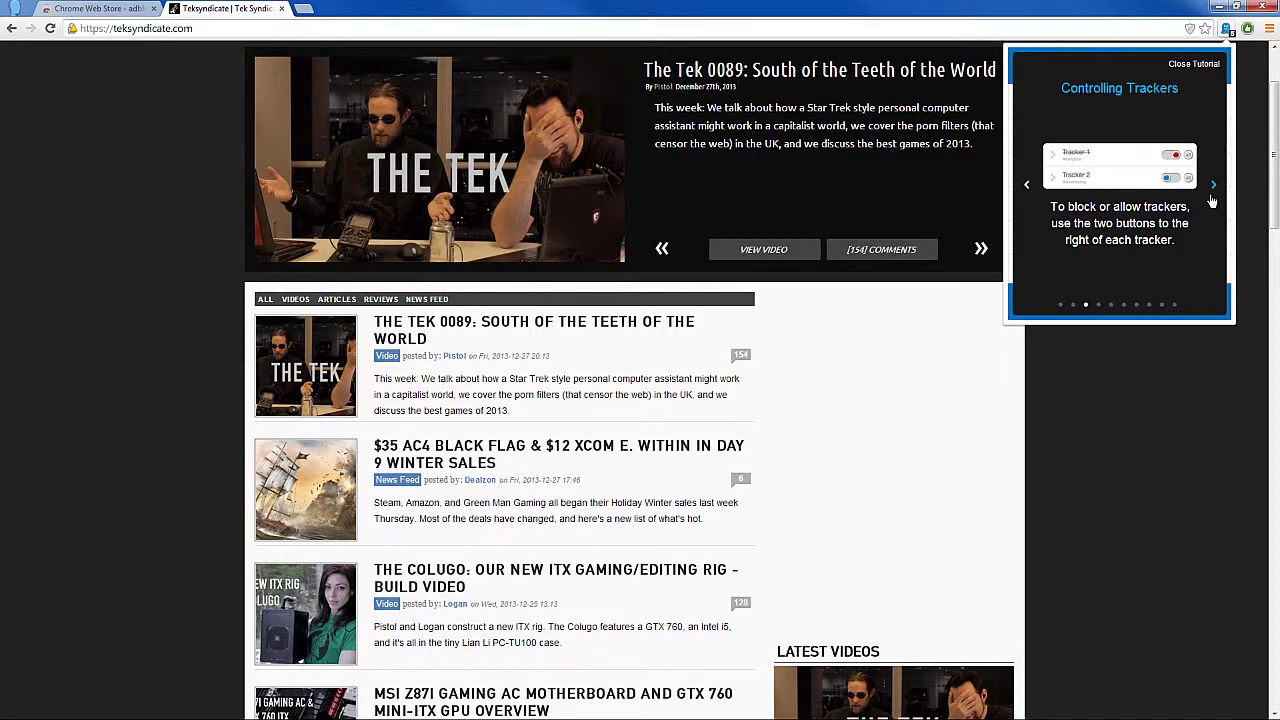
left_click(1212, 199)
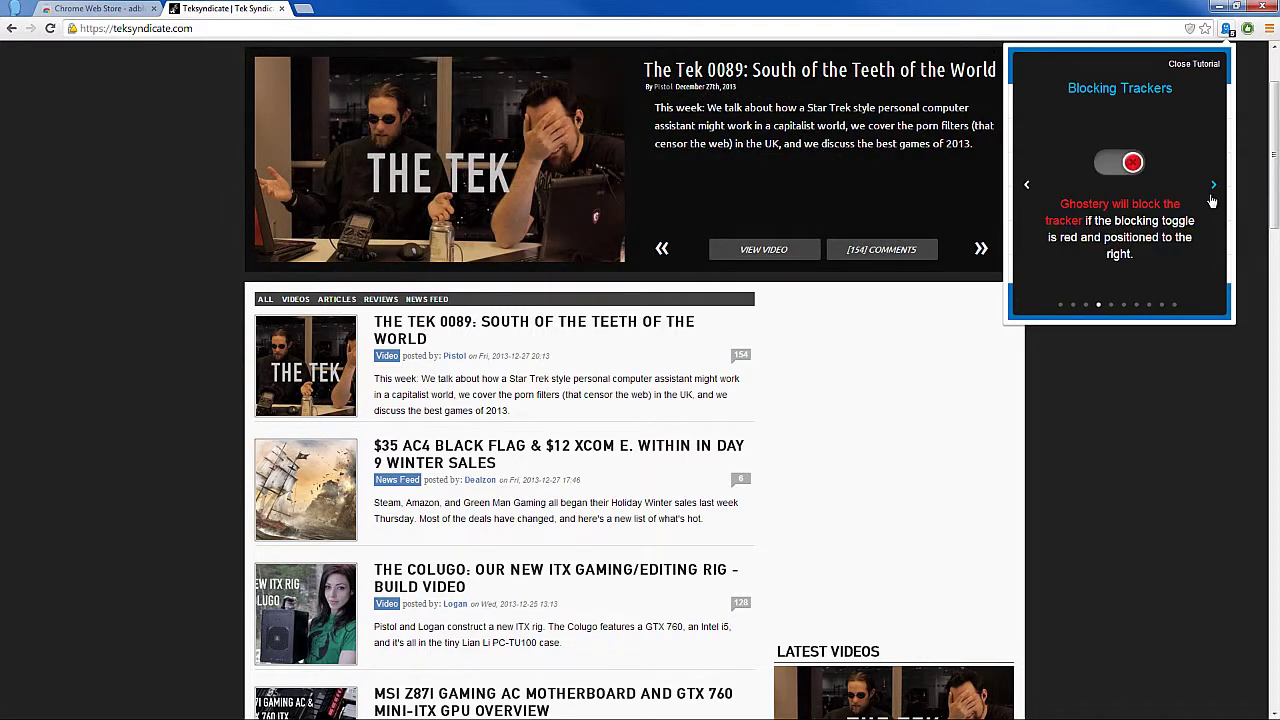
left_click(1212, 199)
left_click(1212, 199)
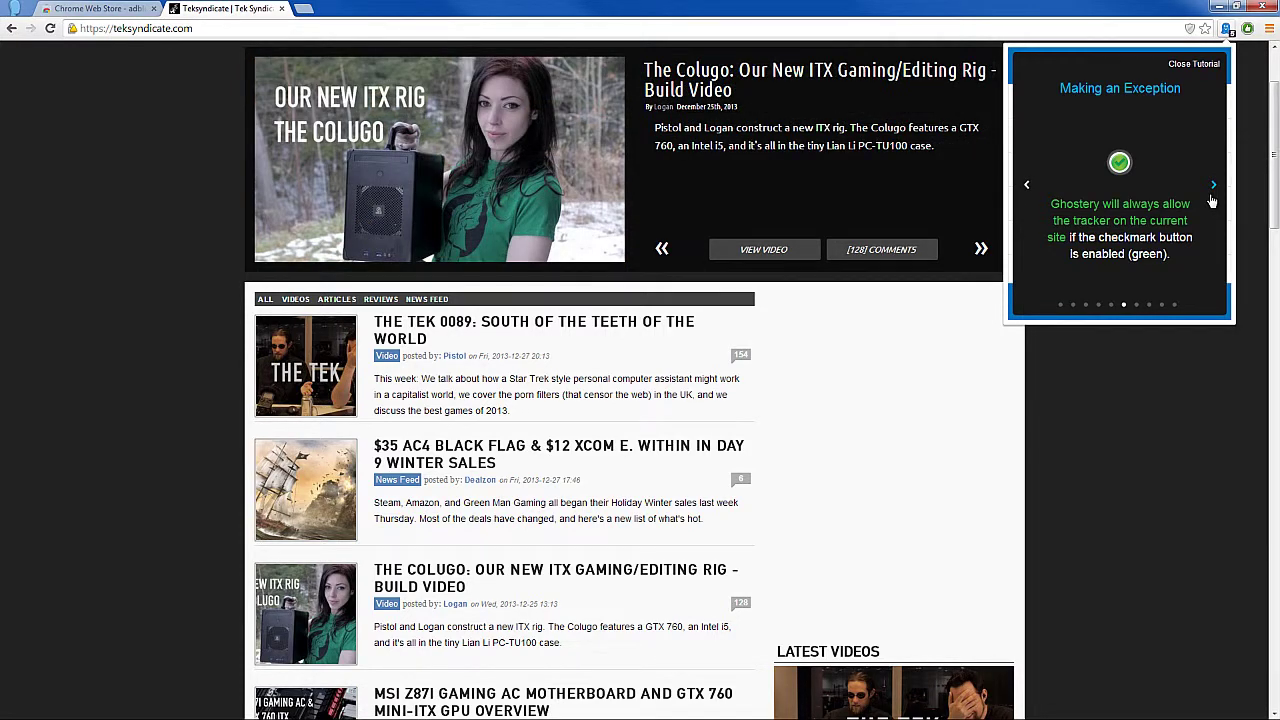
left_click(1212, 199)
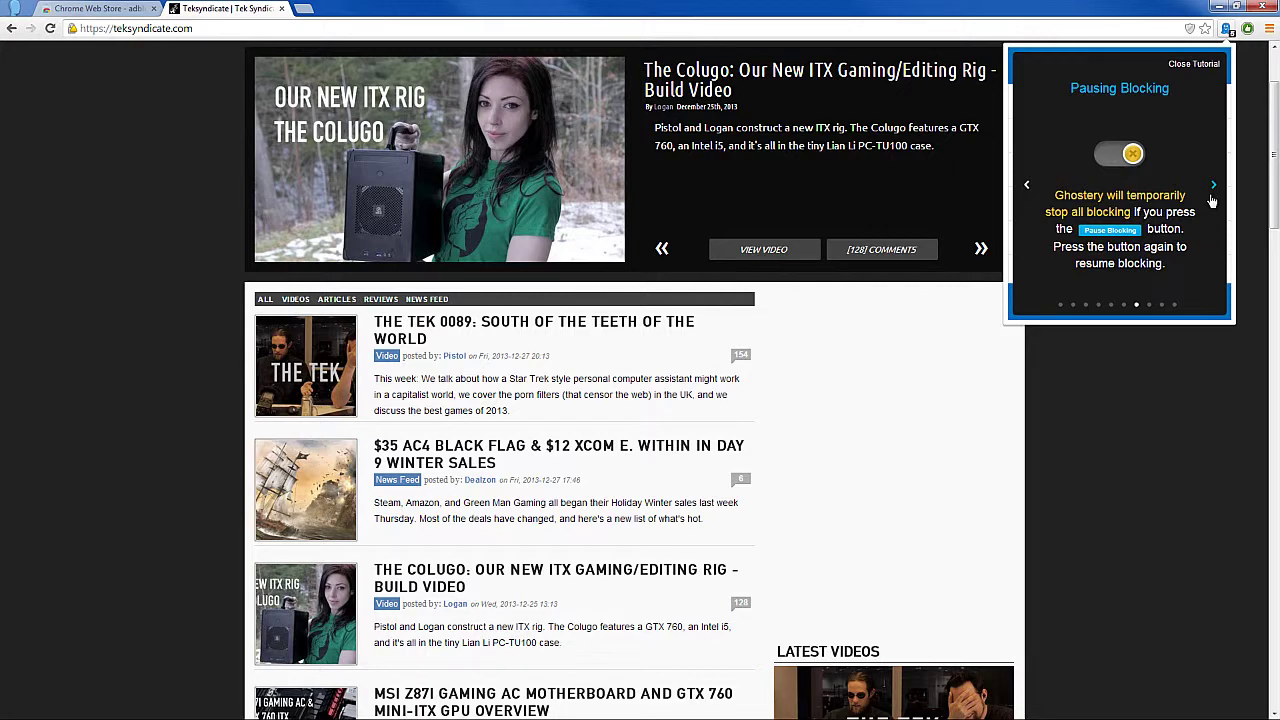
left_click(1212, 199)
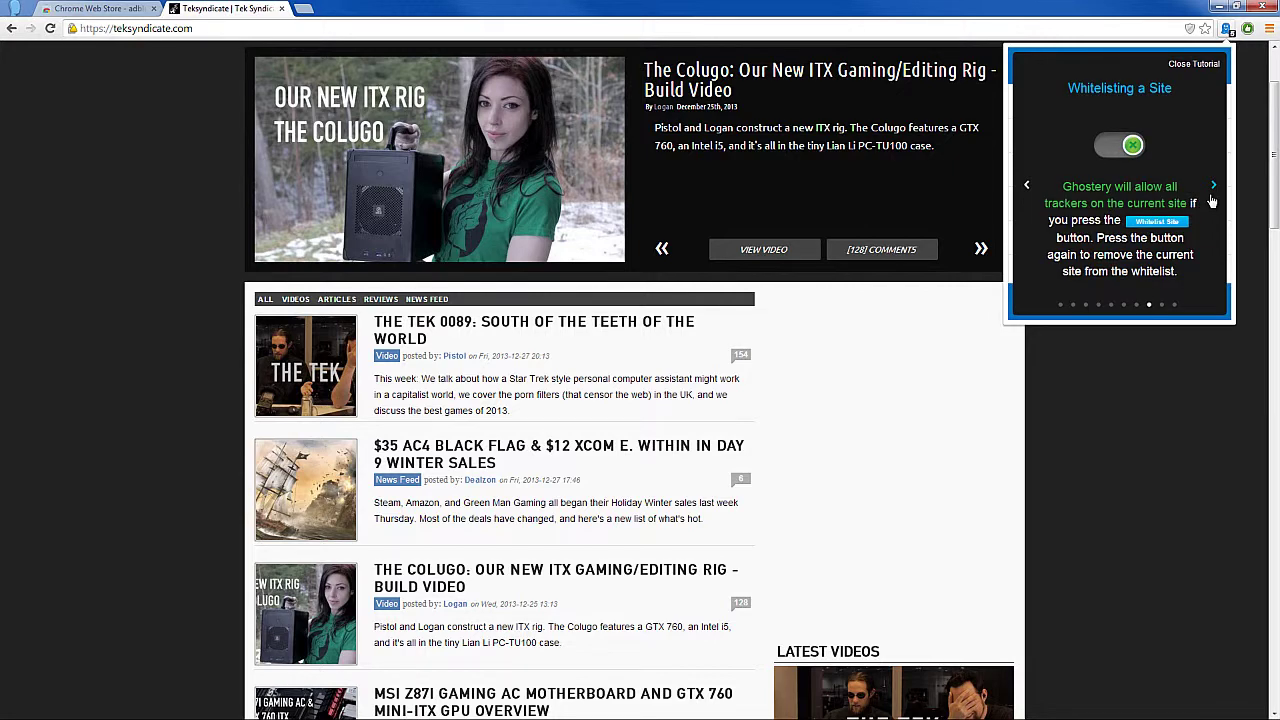
left_click(1212, 199)
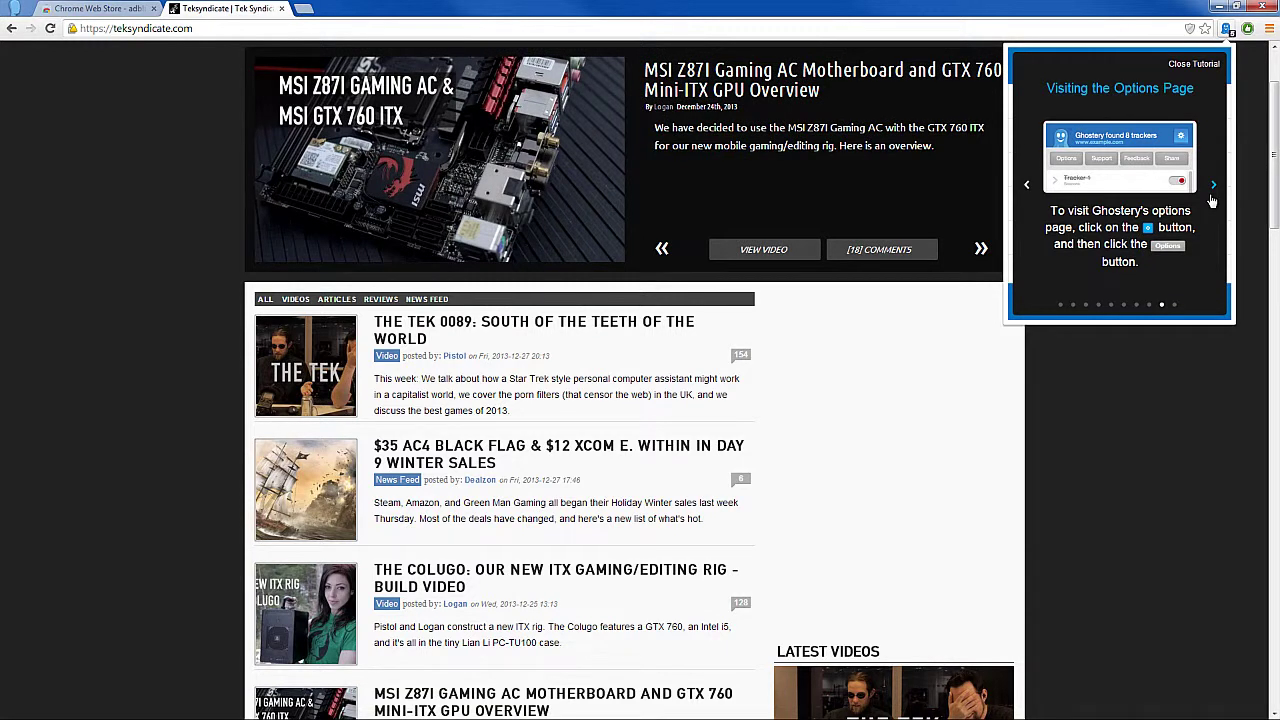
left_click(1212, 199)
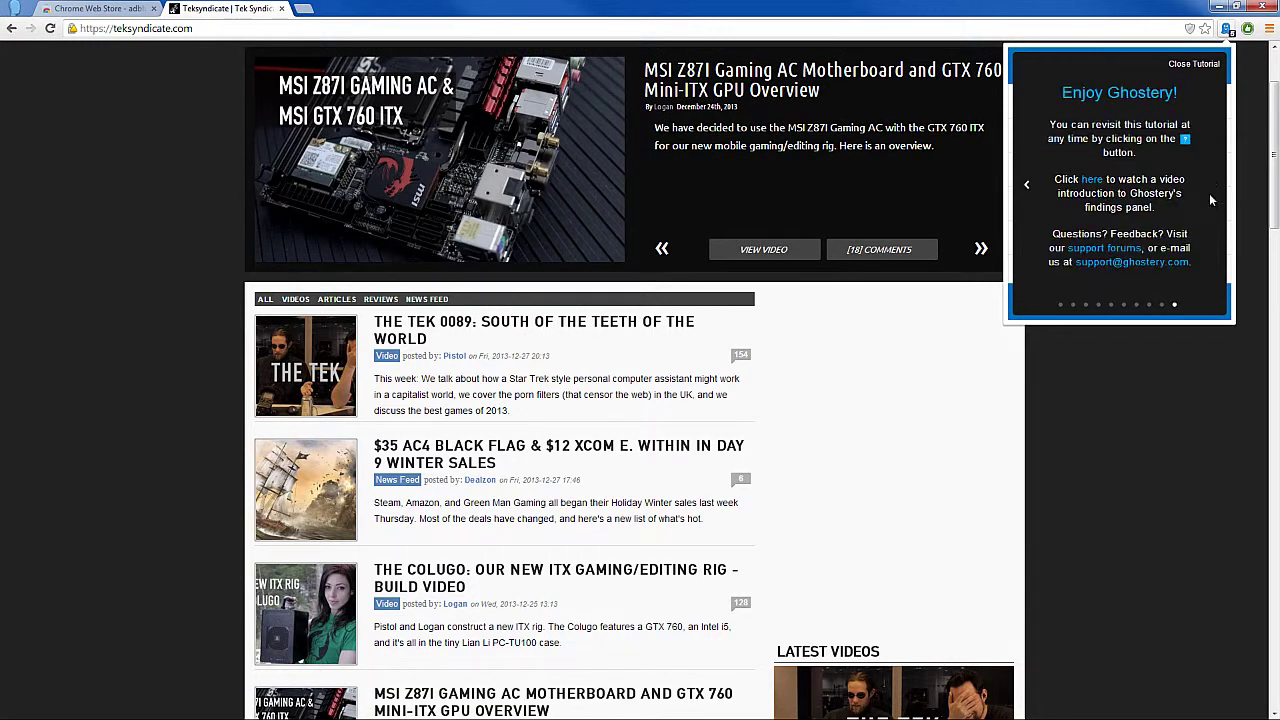
left_click(1193, 65)
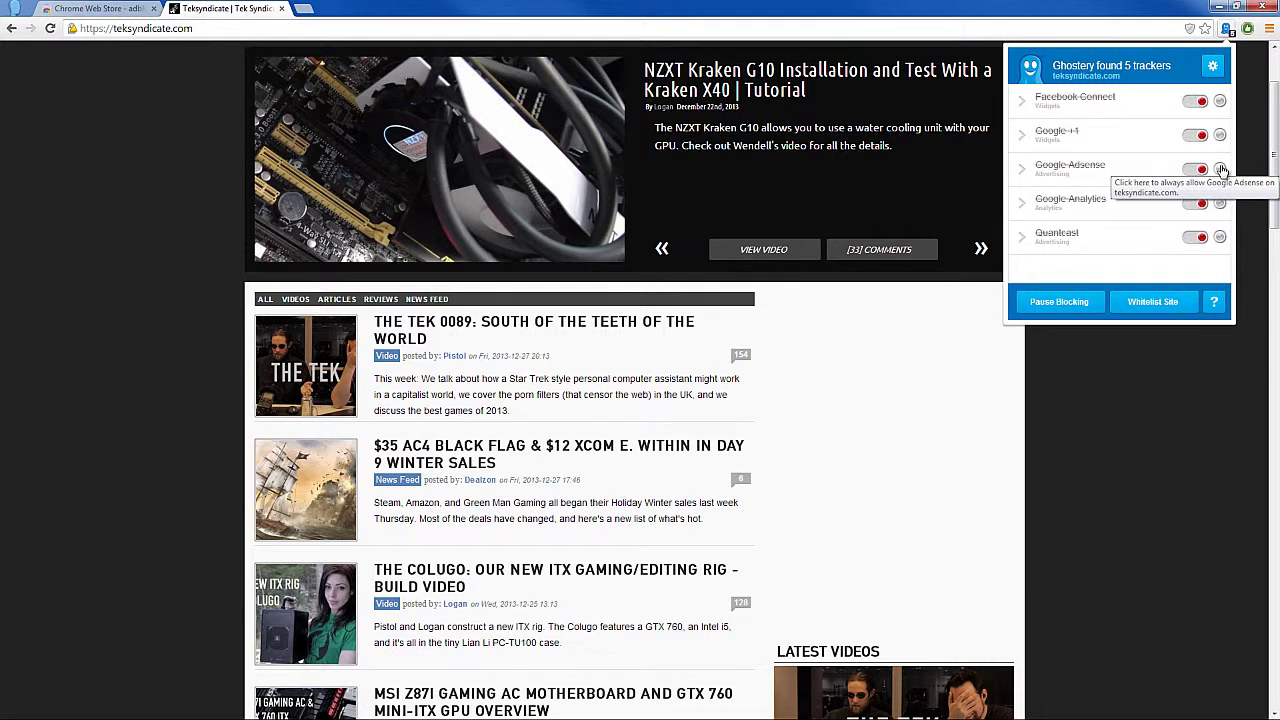
Set Google Adsense to always allowed on teksyndicate.com in Ghostery and close the tracker list
left_click(1221, 170)
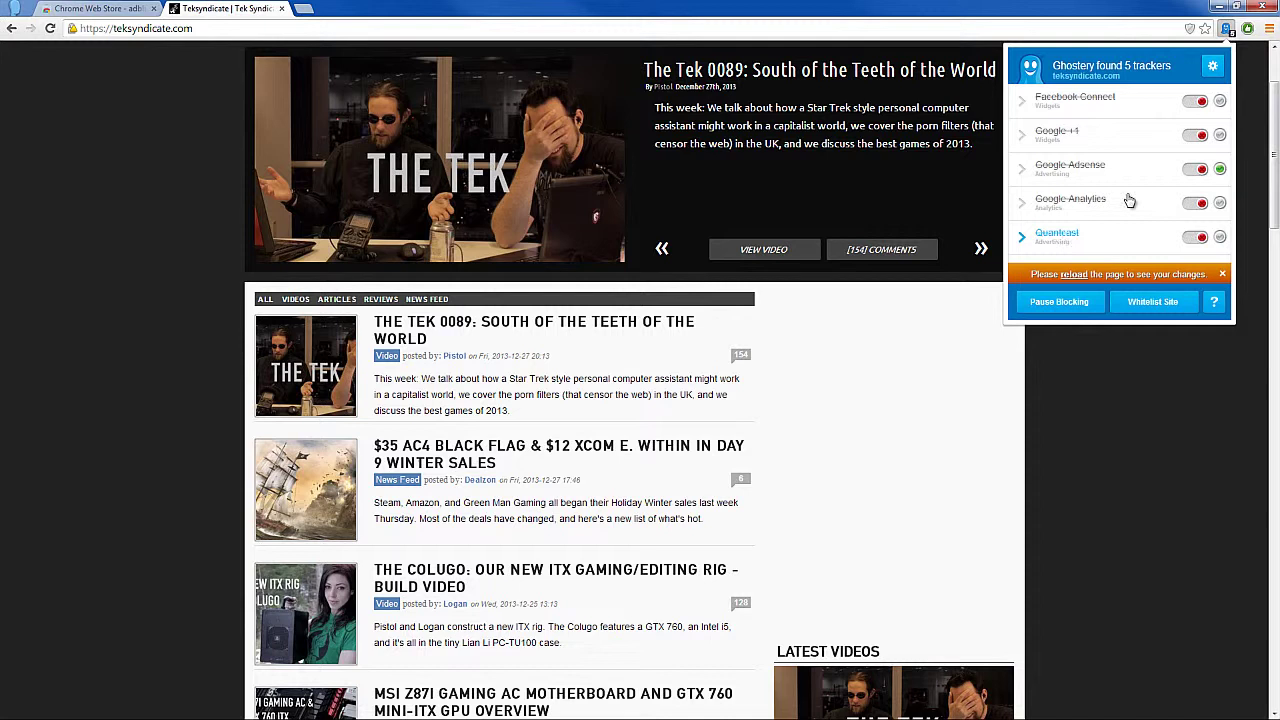
left_click(1134, 375)
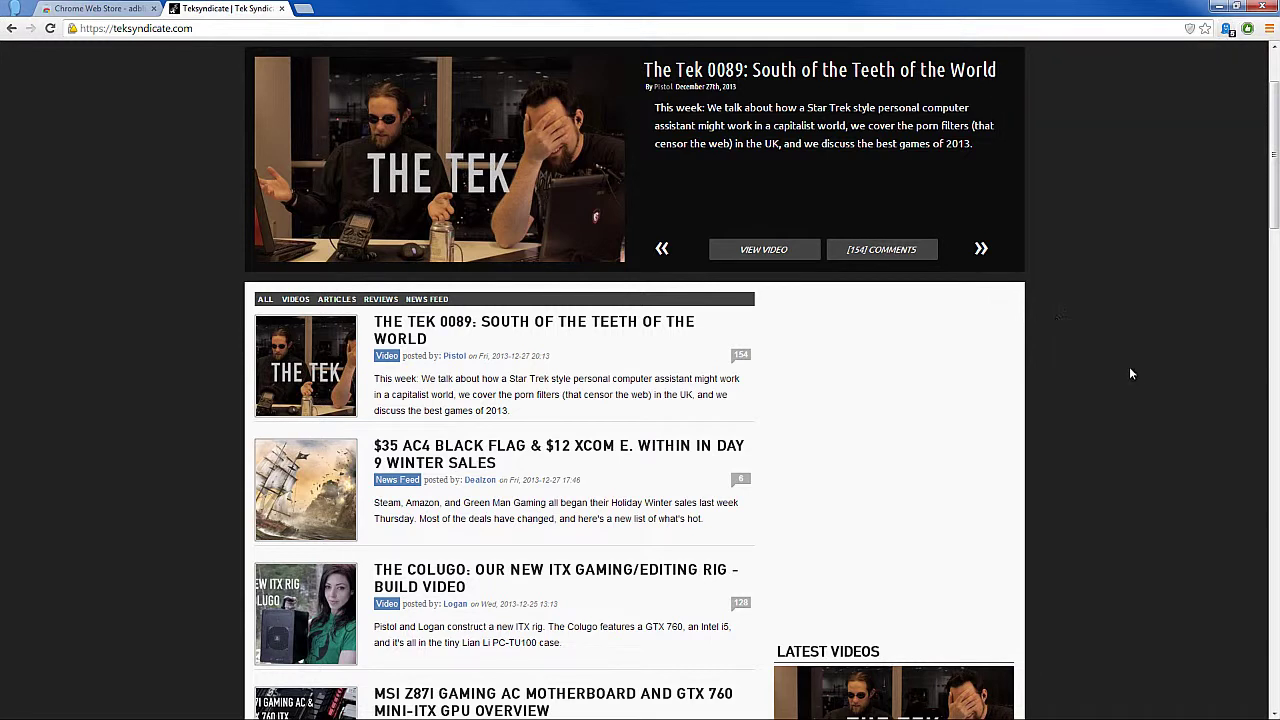
Reload teksyndicate.com so the Google Adsense allowance takes effect
left_click(50, 28)
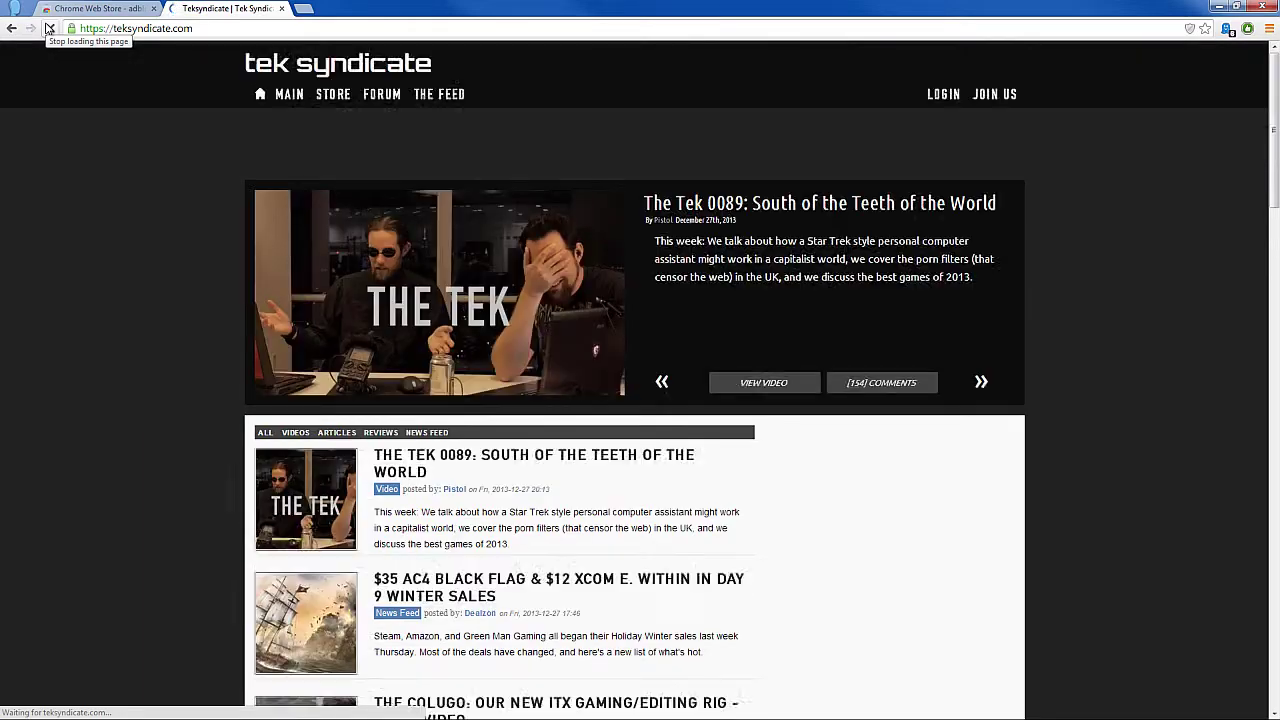
scroll(1064, 278, "up", 1)
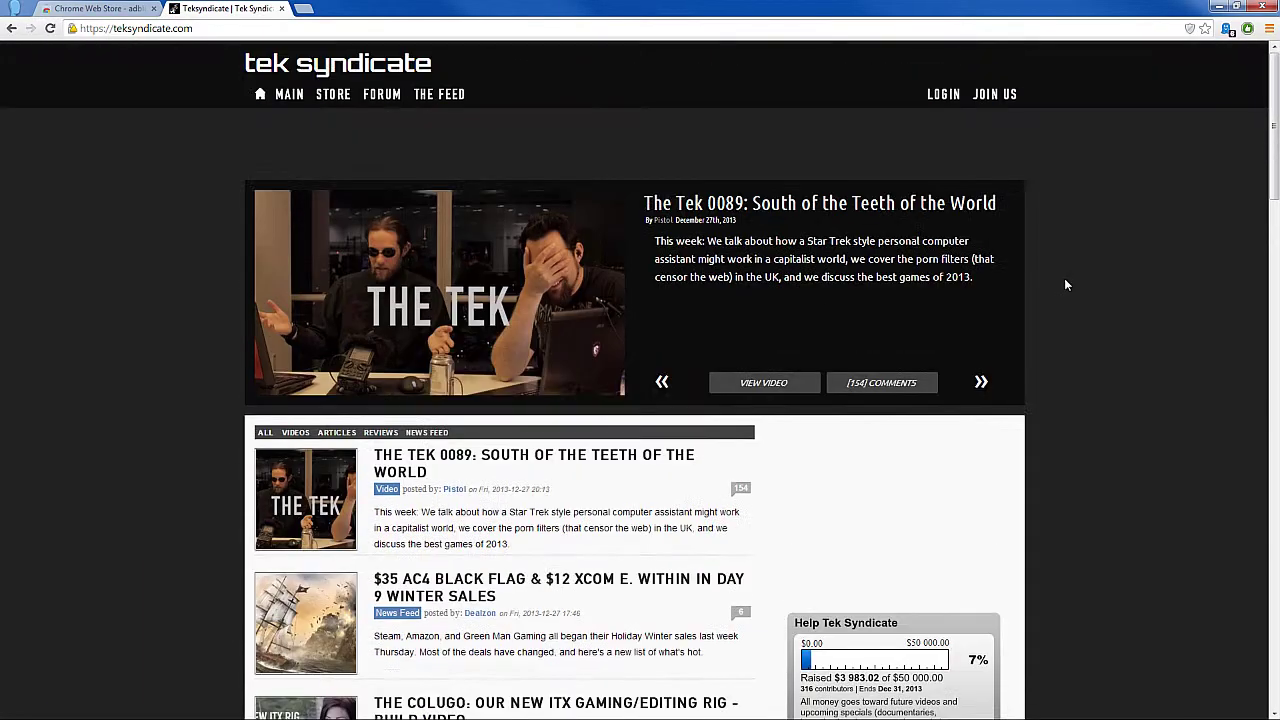
scroll(1064, 278, "down", 5)
scroll(1064, 274, "down", 15)
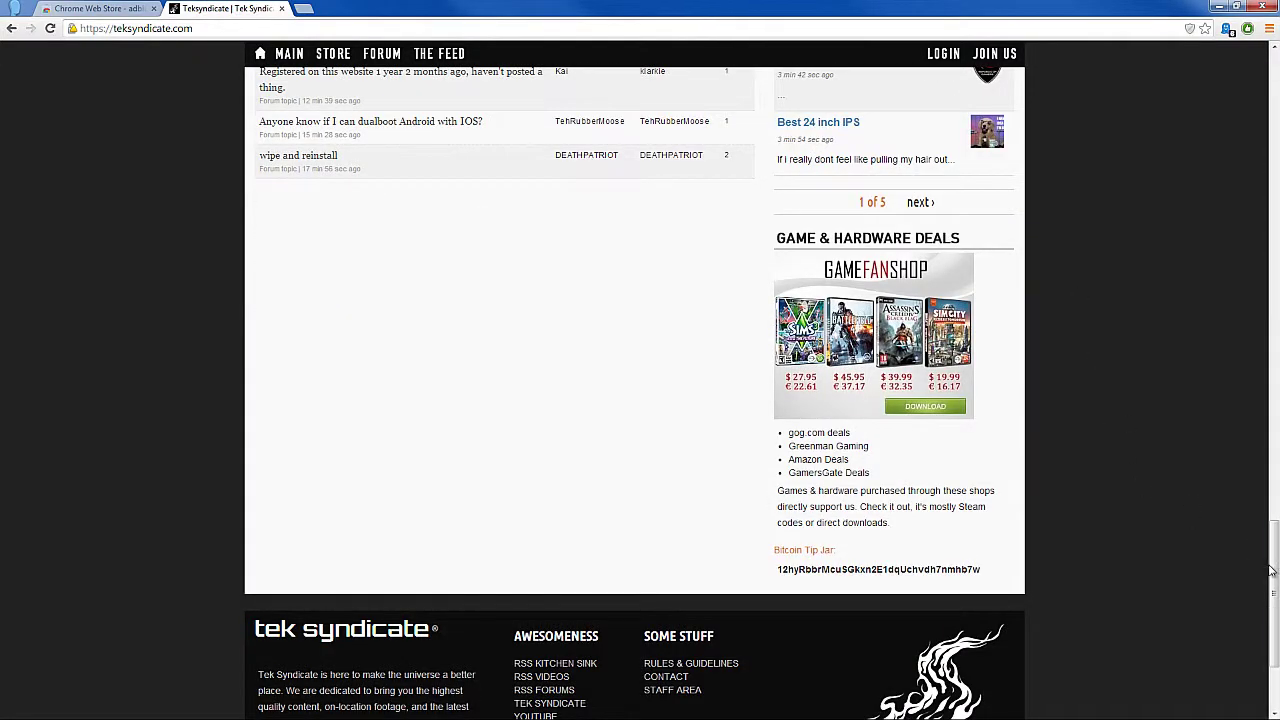
left_click_drag(1273, 570, 1242, 161)
scroll(1242, 161, "up", 5)
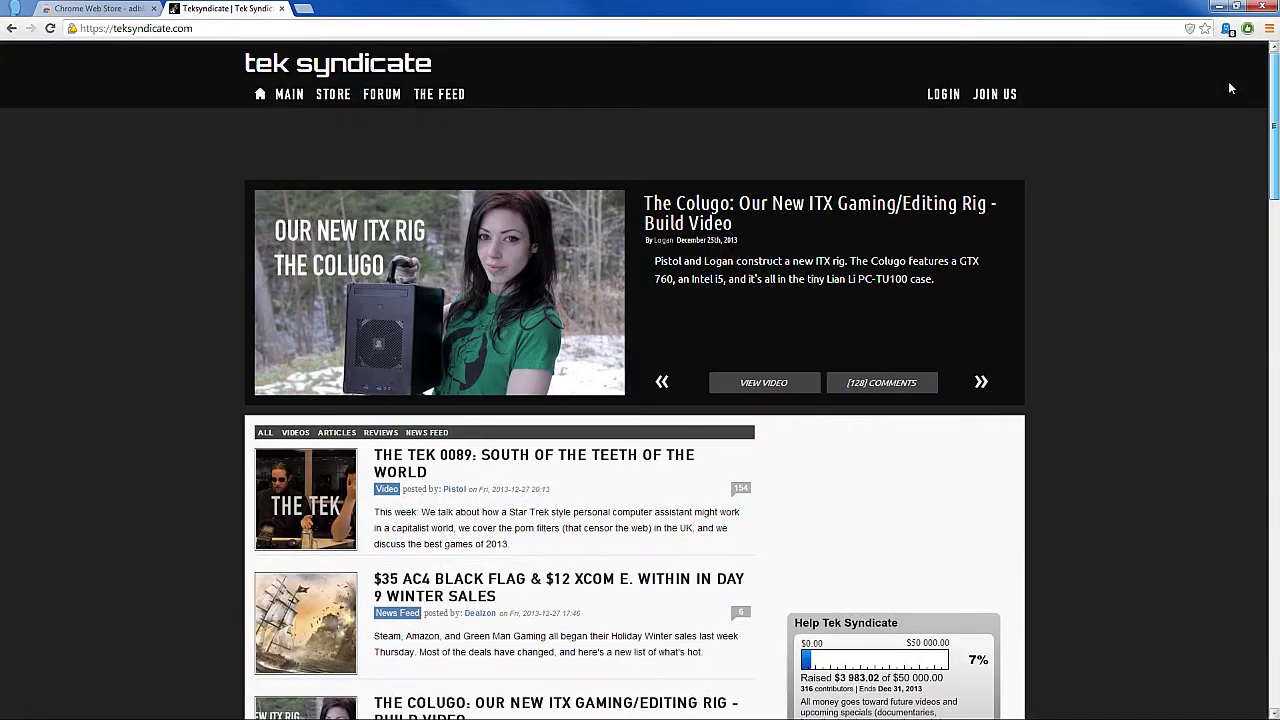
scroll(1233, 95, "down", 1)
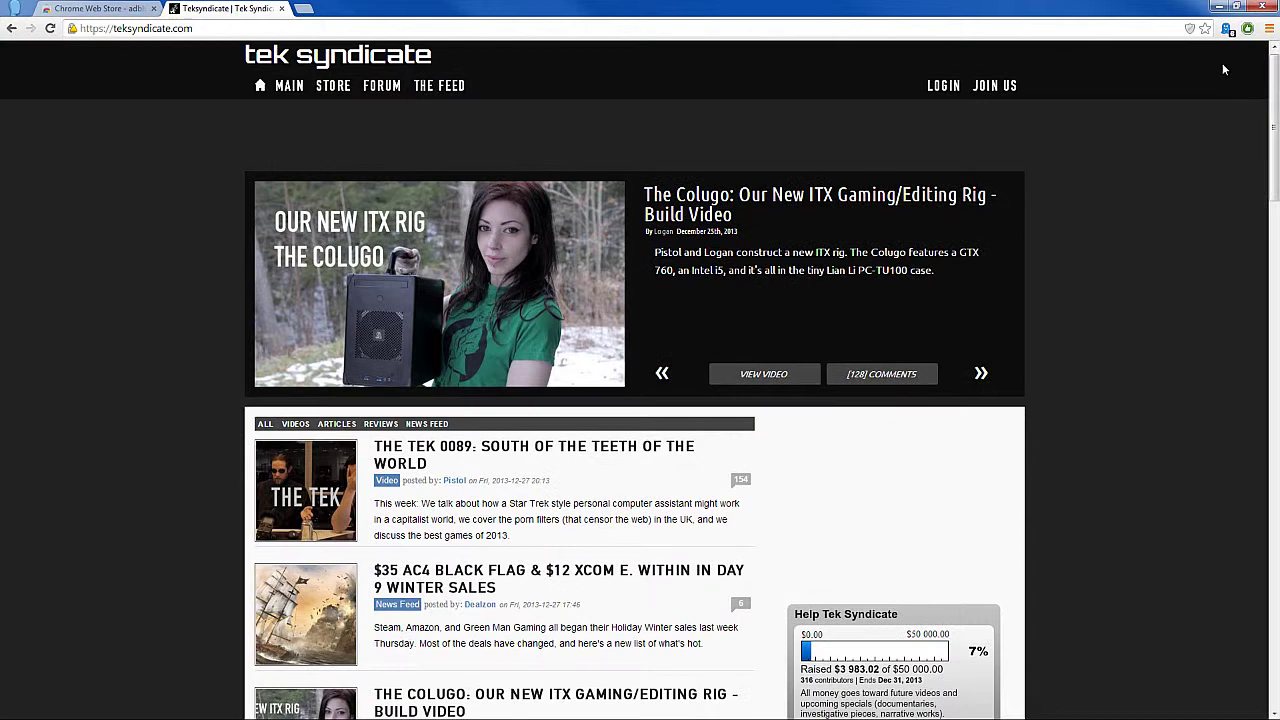
Set the Quantcast tracker to always allowed in Ghostery, then reload teksyndicate.com
left_click(1227, 30)
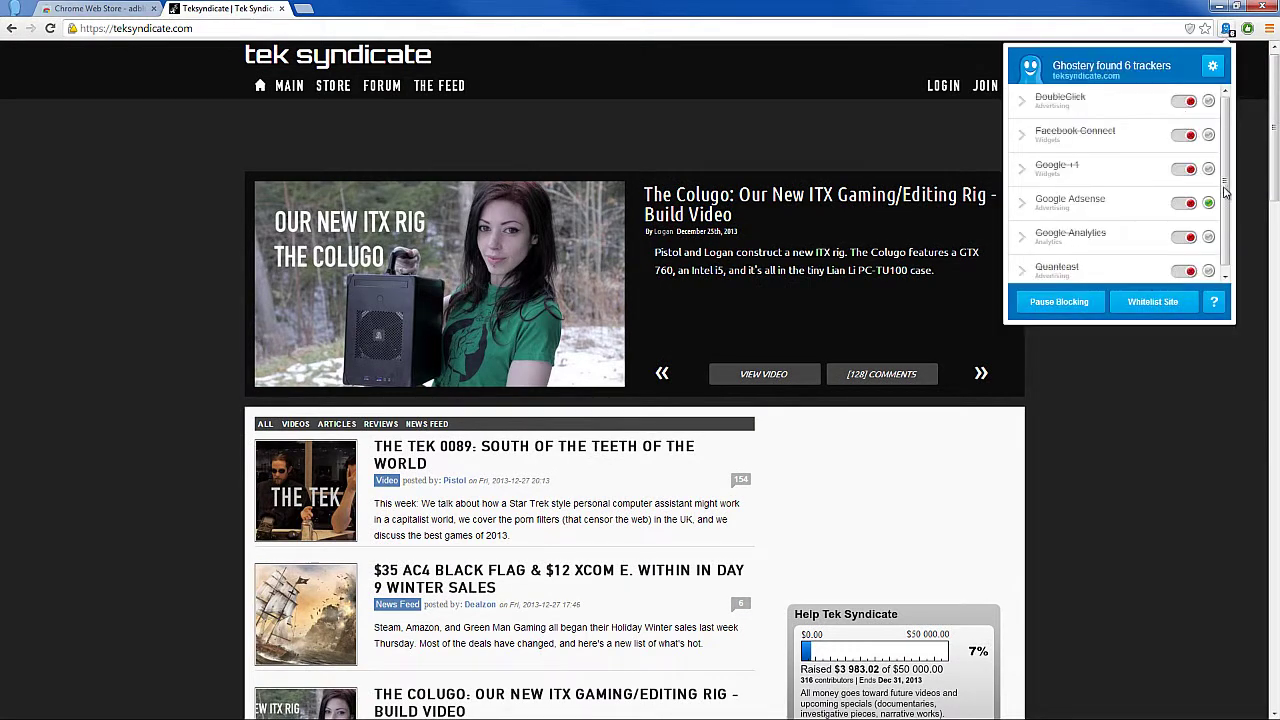
scroll(1229, 233, "down", 1)
left_click(1208, 264)
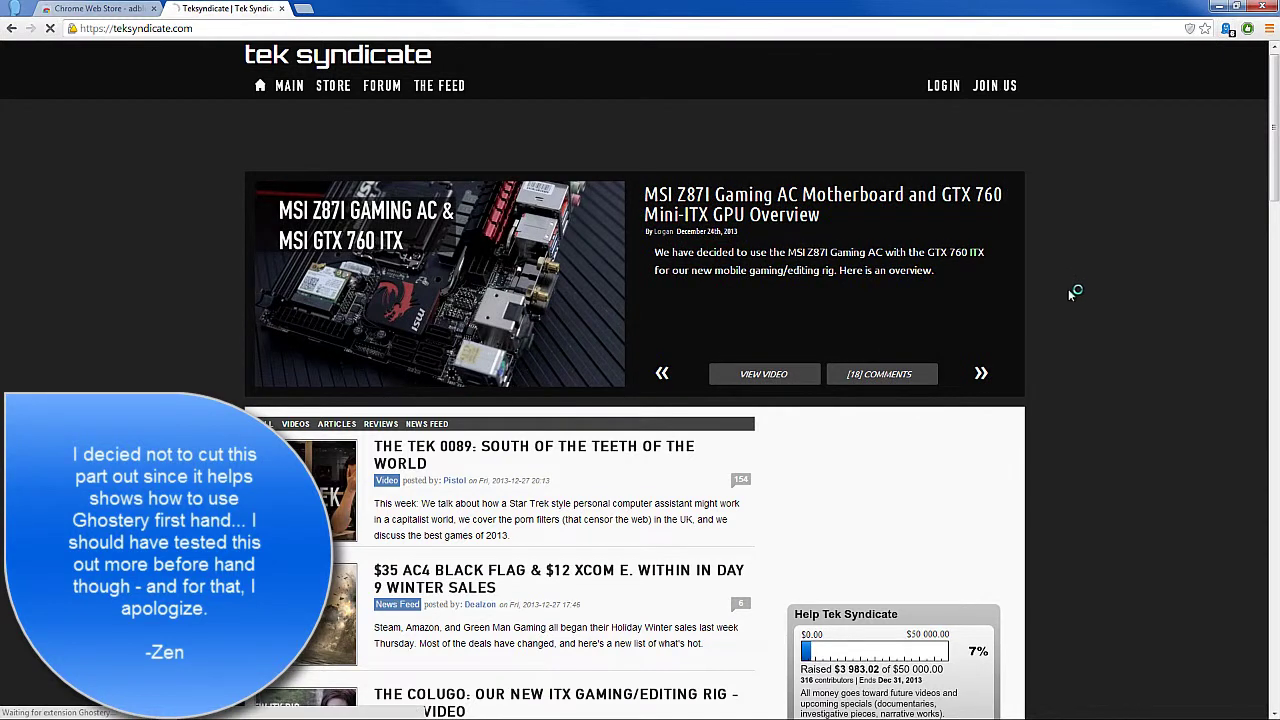
left_click(1073, 274)
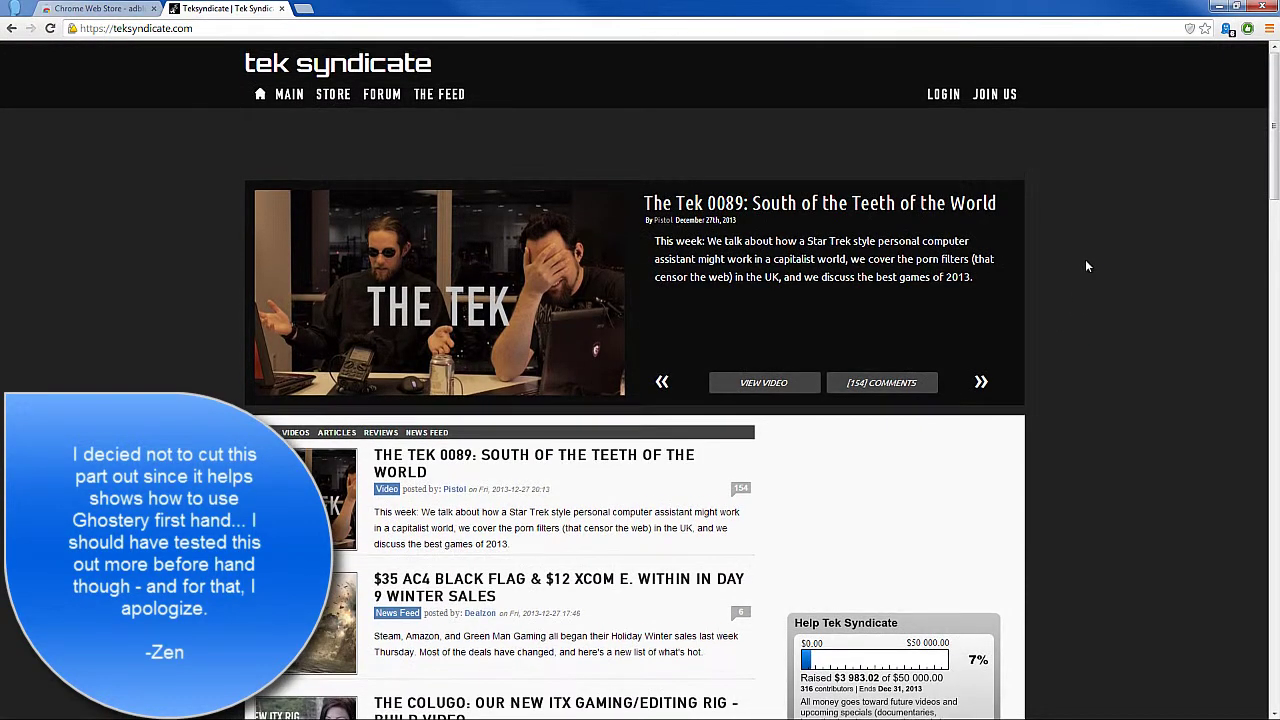
scroll(1087, 266, "down", 1)
scroll(1087, 266, "down", 1)
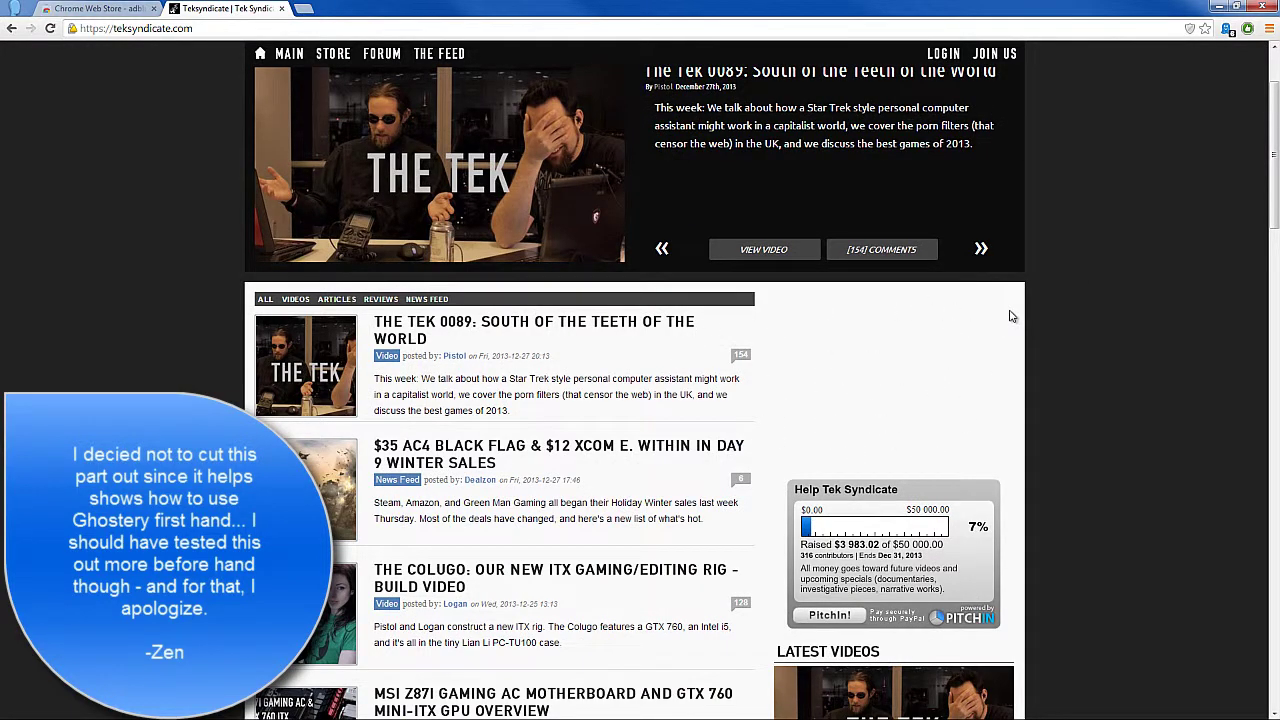
scroll(1012, 316, "up", 2)
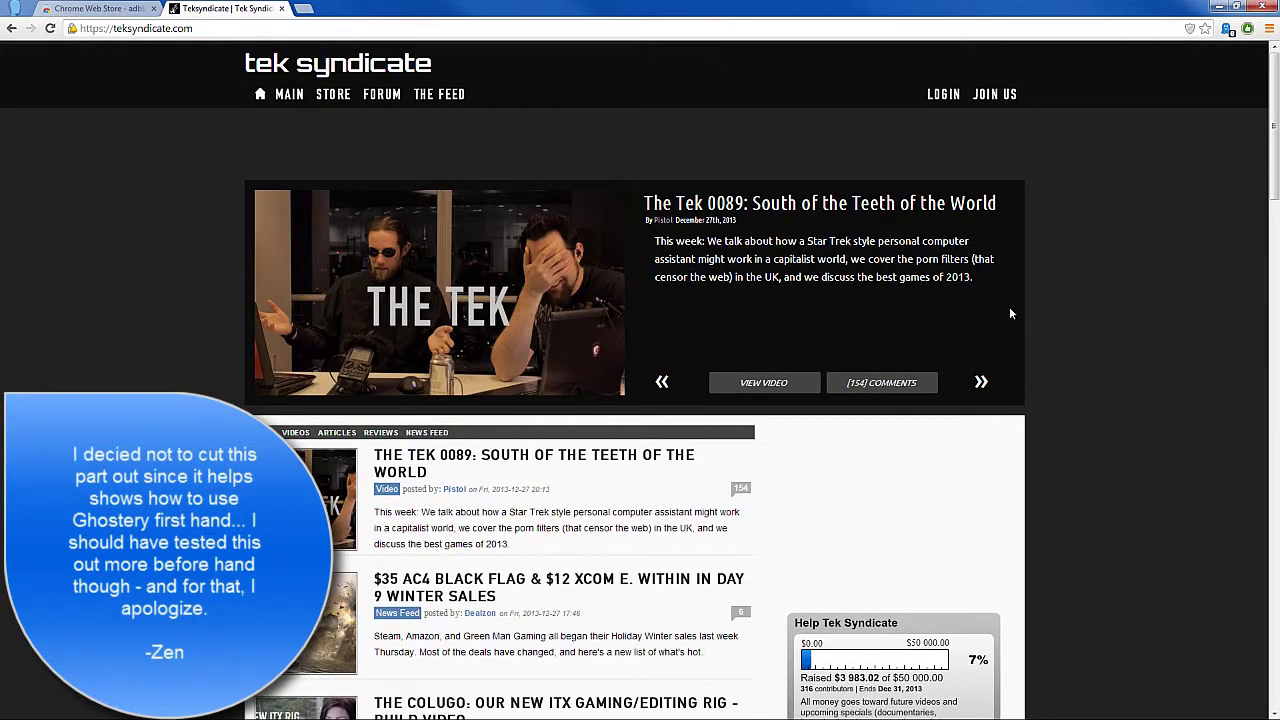
Whitelist teksyndicate.com in Ghostery and reload the page
left_click(1228, 30)
left_click(1159, 313)
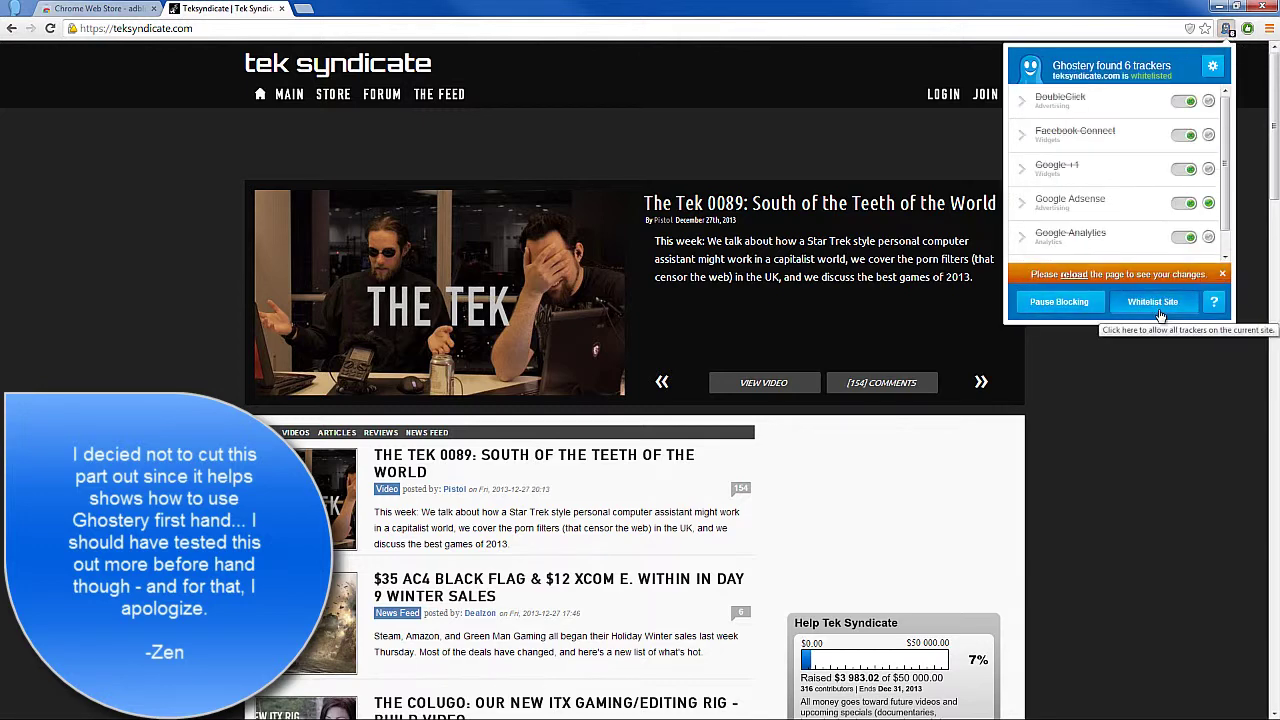
left_click(1082, 275)
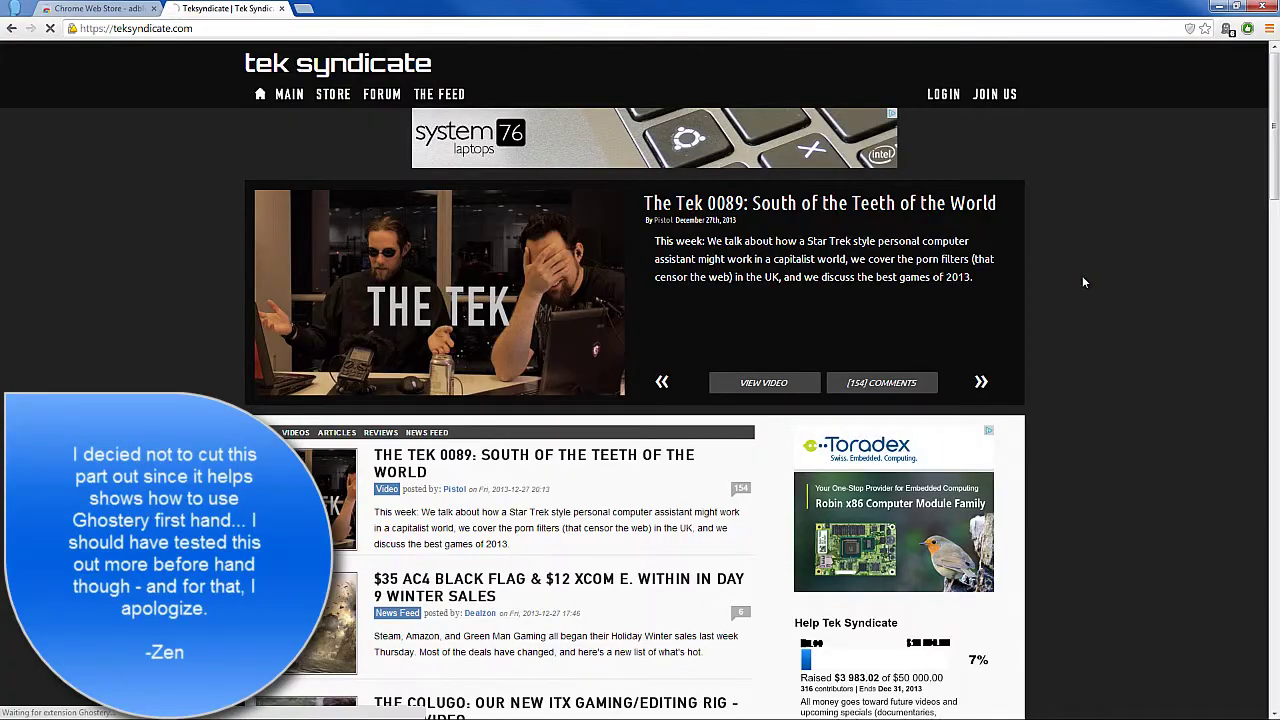
Scroll teksyndicate.com to confirm ads like the System76 and Toradex banners now show
scroll(1082, 282, "down", 2)
scroll(1082, 282, "down", 3)
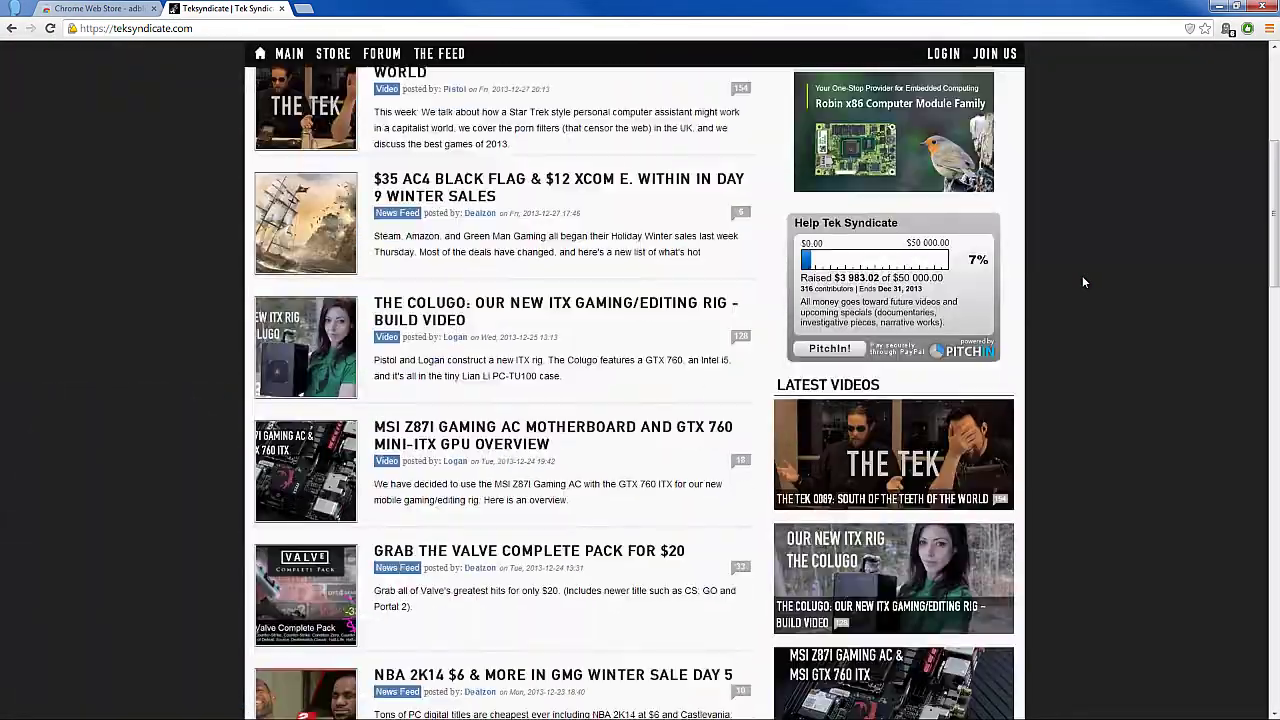
scroll(1082, 282, "down", 6)
scroll(1082, 282, "up", 6)
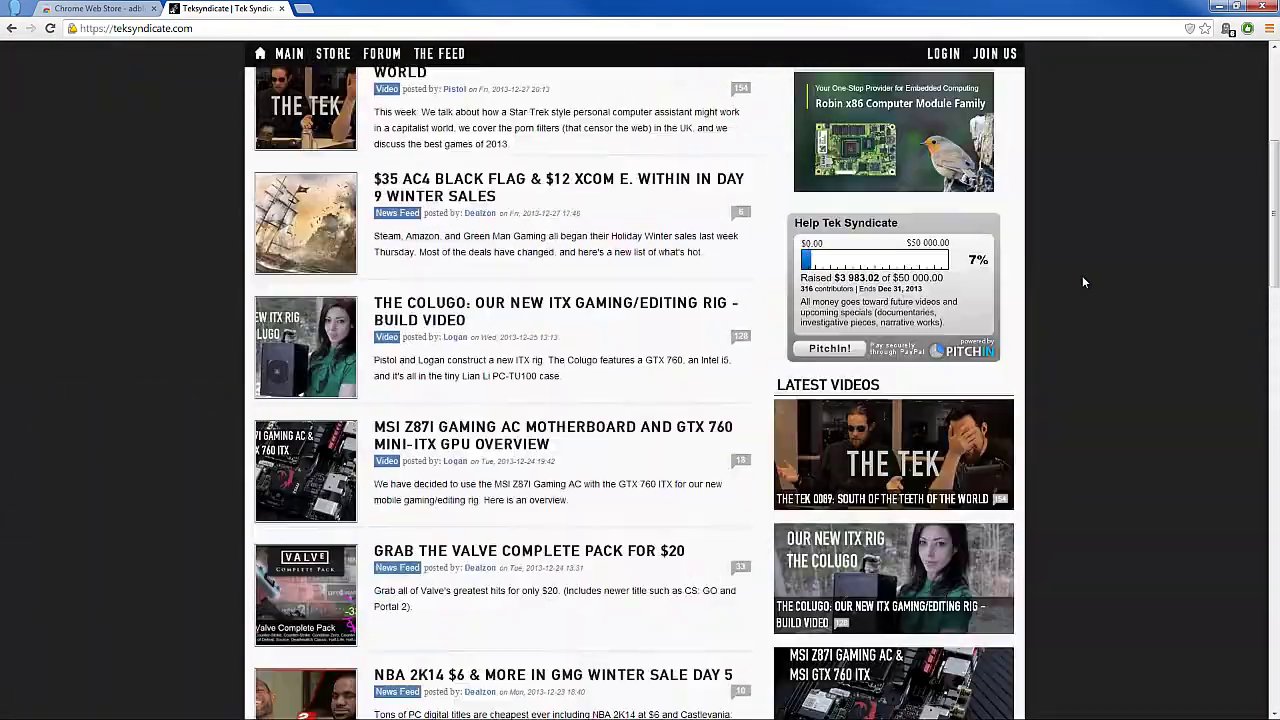
scroll(1082, 282, "up", 3)
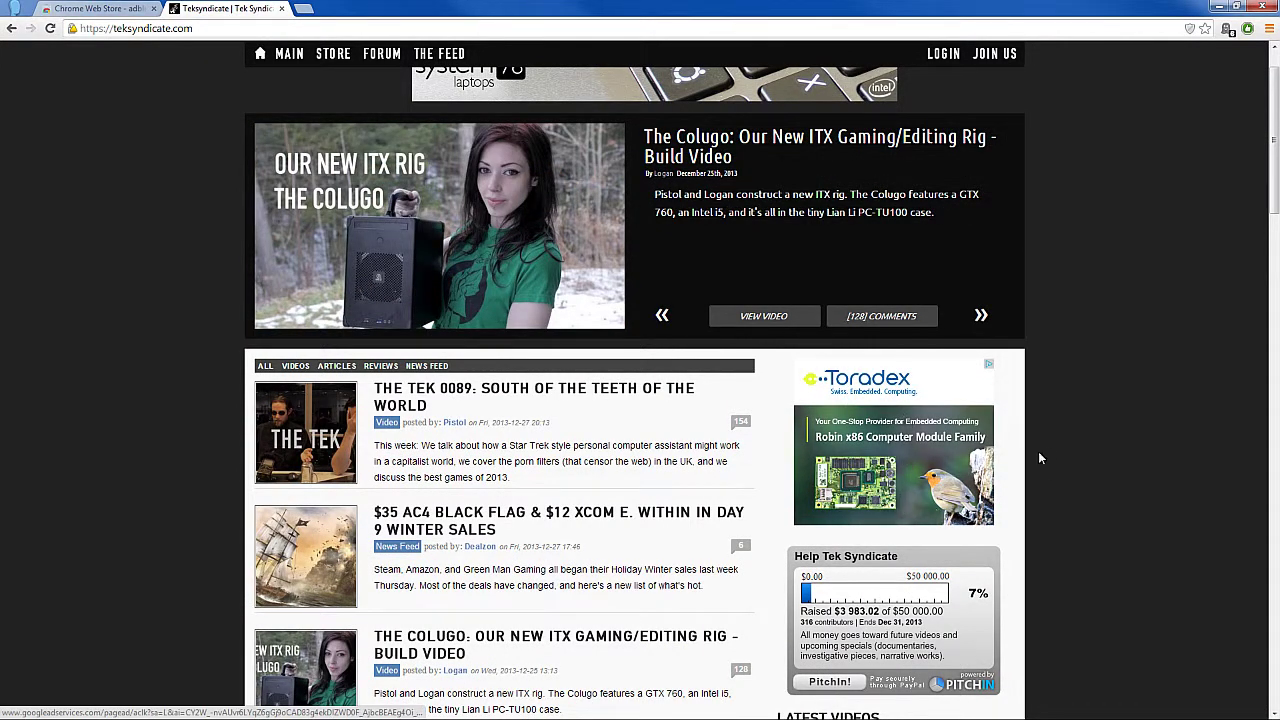
scroll(1034, 350, "down", 8)
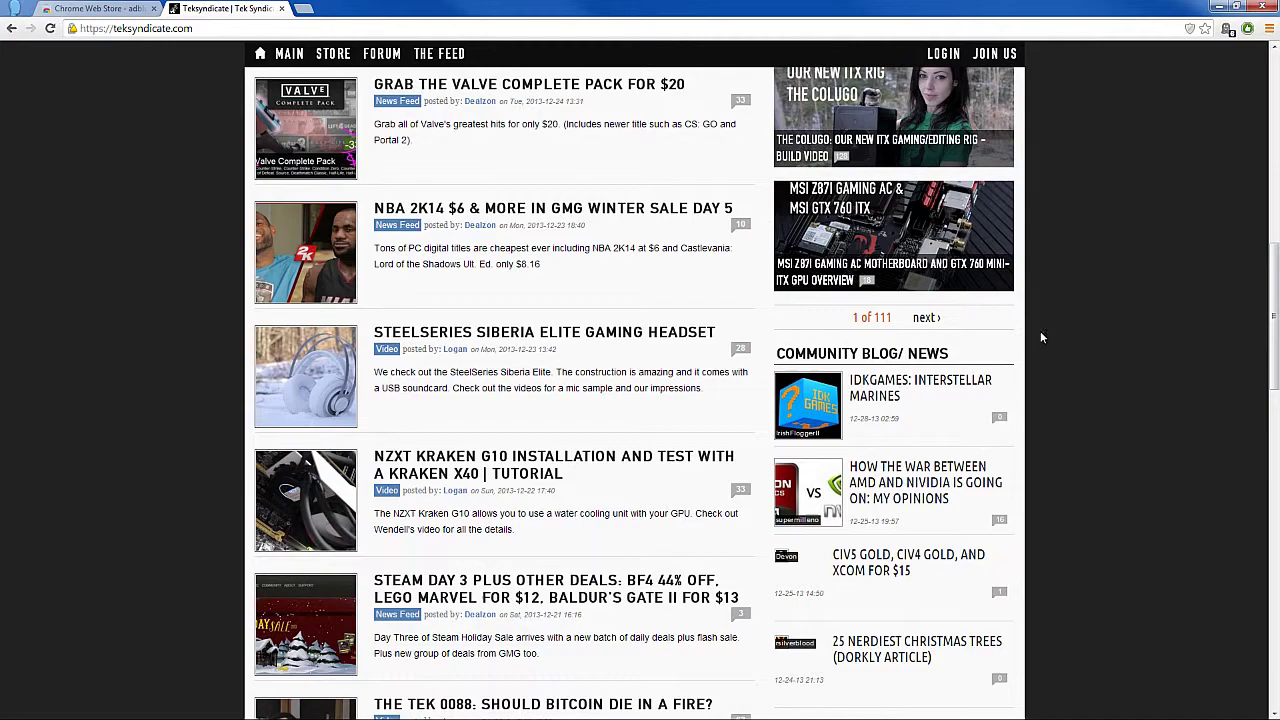
scroll(1040, 337, "up", 8)
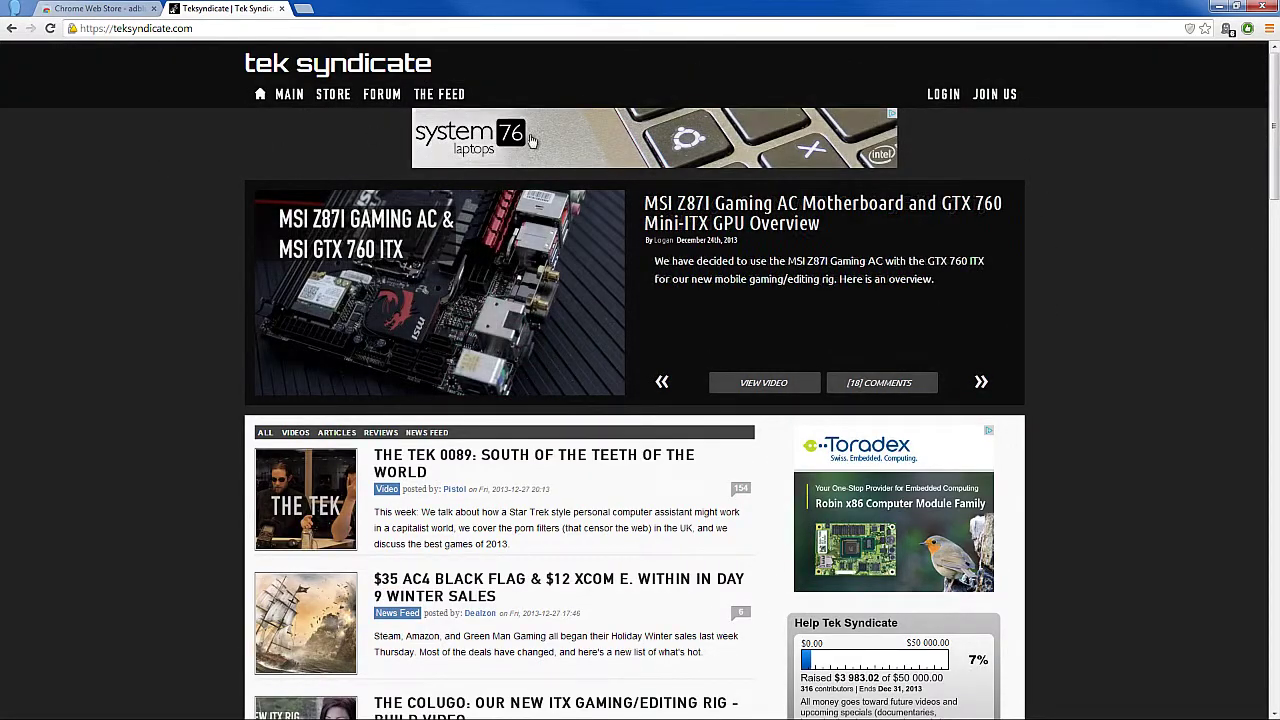
scroll(1081, 357, "down", 3)
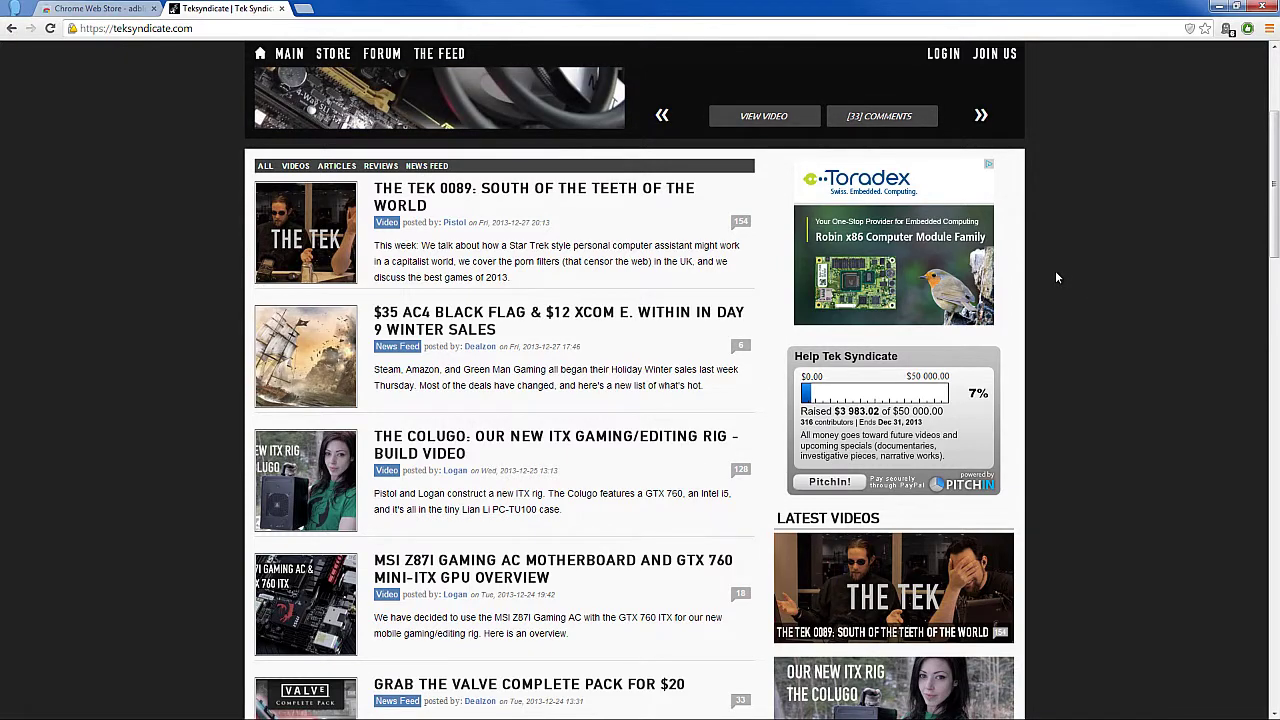
scroll(1056, 277, "down", 4)
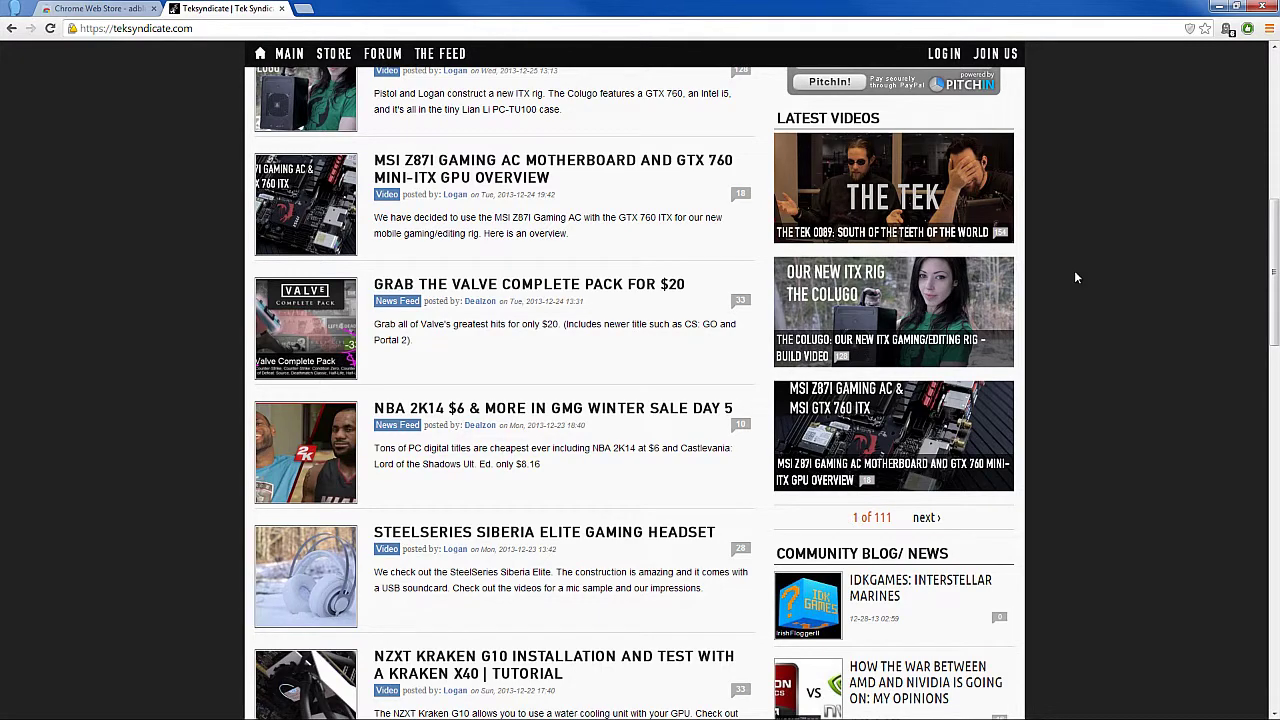
scroll(1080, 280, "up", 6)
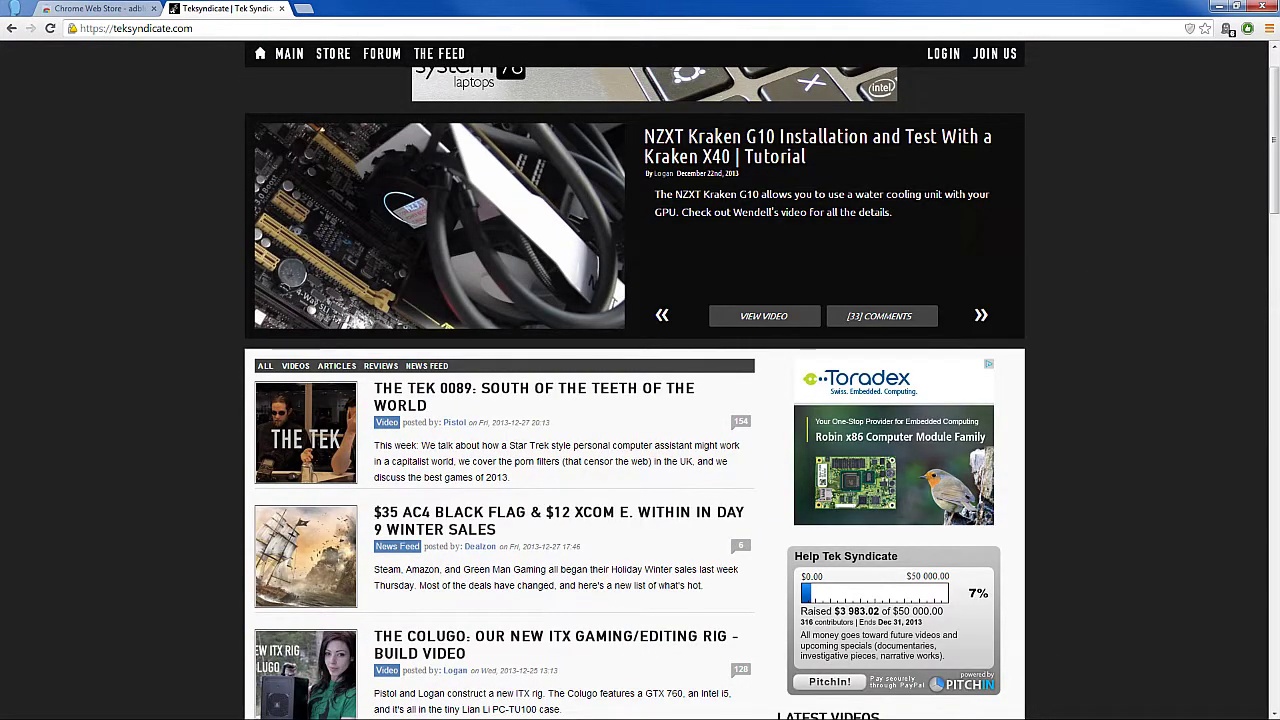
Search the Chrome Web Store for 'mailvelope' in place of the adblock search
left_click(92, 8)
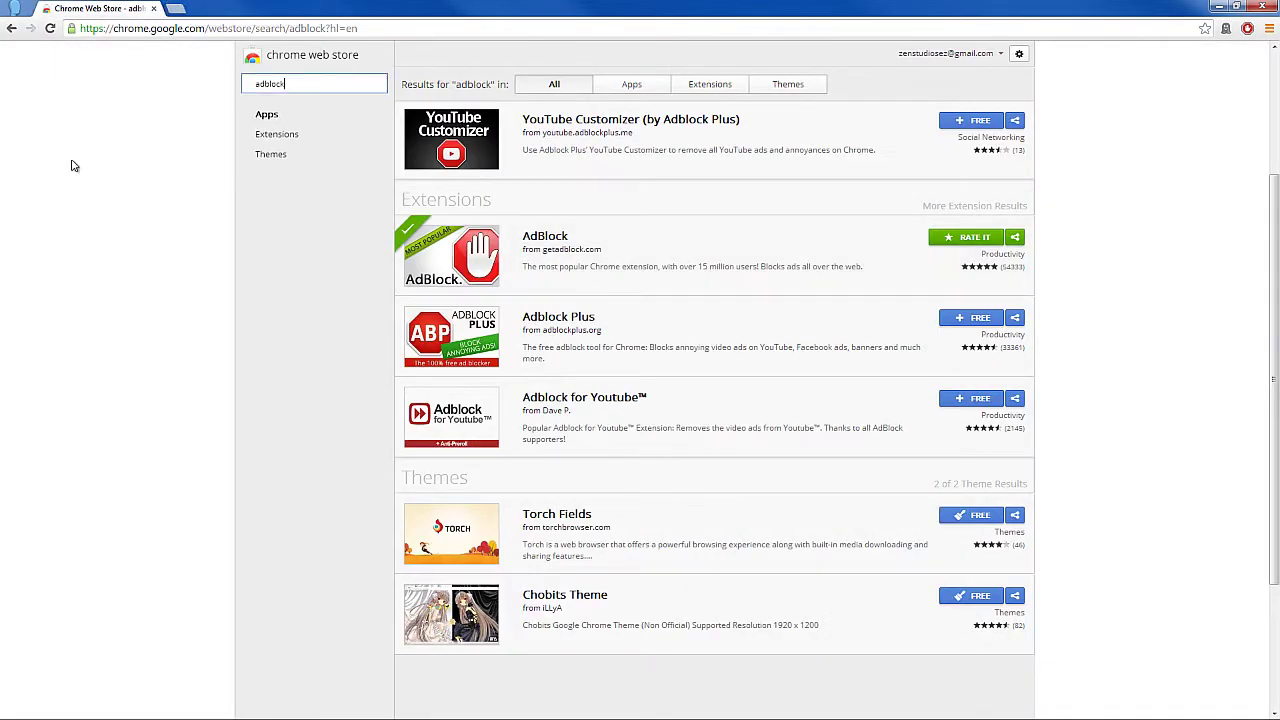
key("ctrl+a")
type("mail")
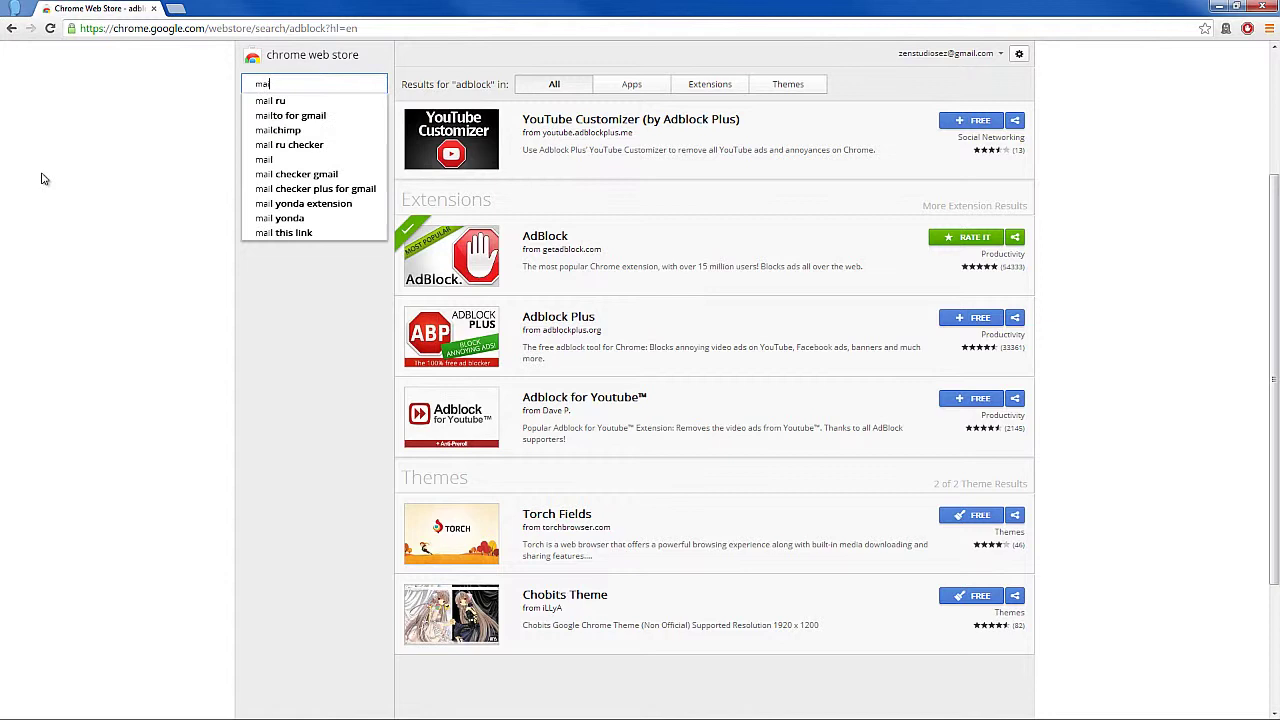
type("velope")
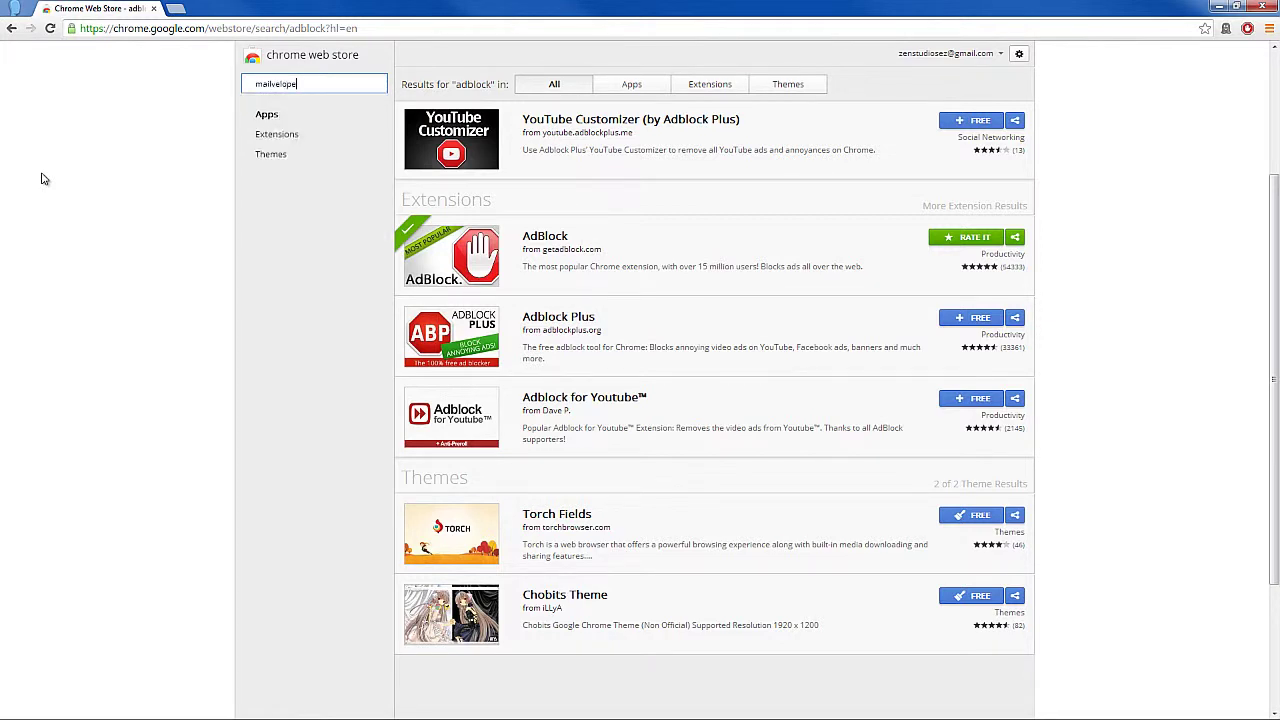
key("Return")
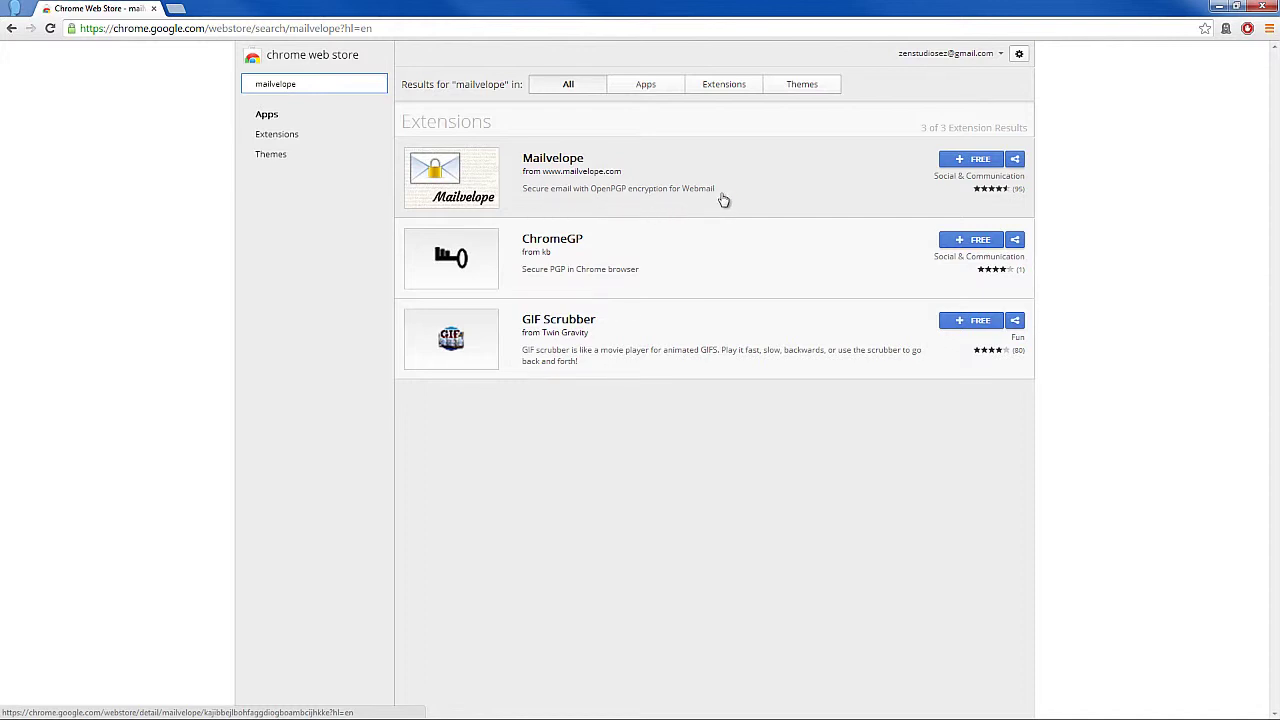
Open the Mailvelope extension's detail page and scroll through its OpenPGP encryption overview
left_click(814, 194)
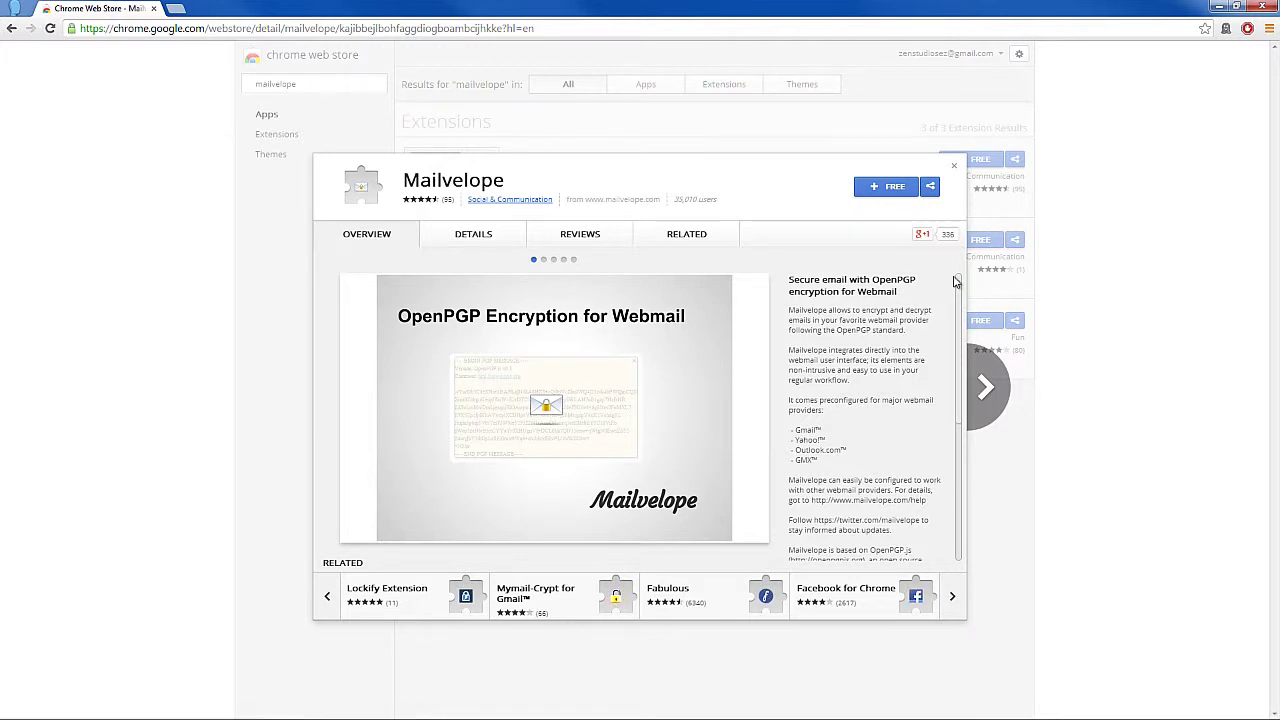
left_click_drag(955, 282, 955, 373)
scroll(955, 373, "up", 2)
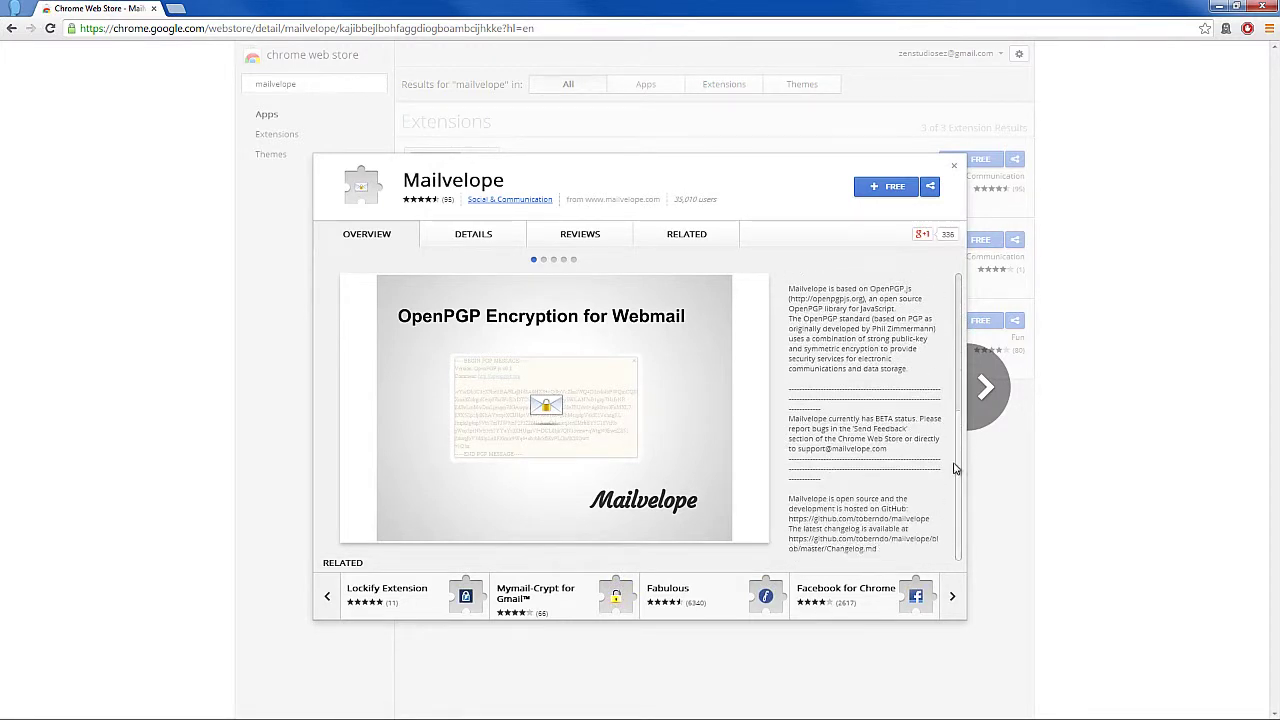